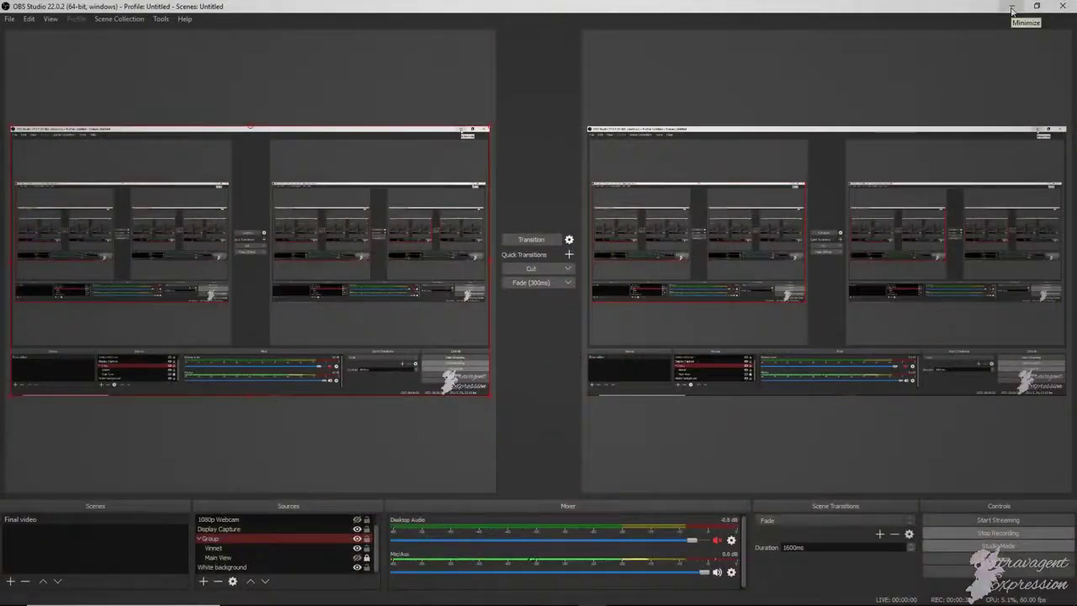
Minimize OBS and the Neural Botanical PNG folder window to bring Fractorium forward
{"action": "left_click", "coordinate": [1011, 10]}
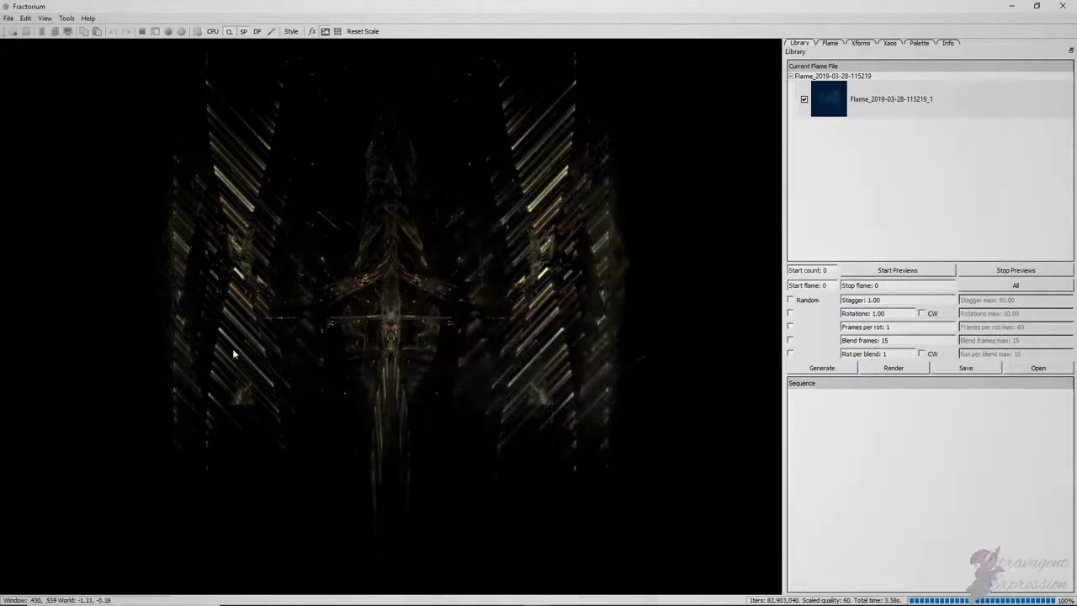
{"action": "left_click", "coordinate": [939, 91]}
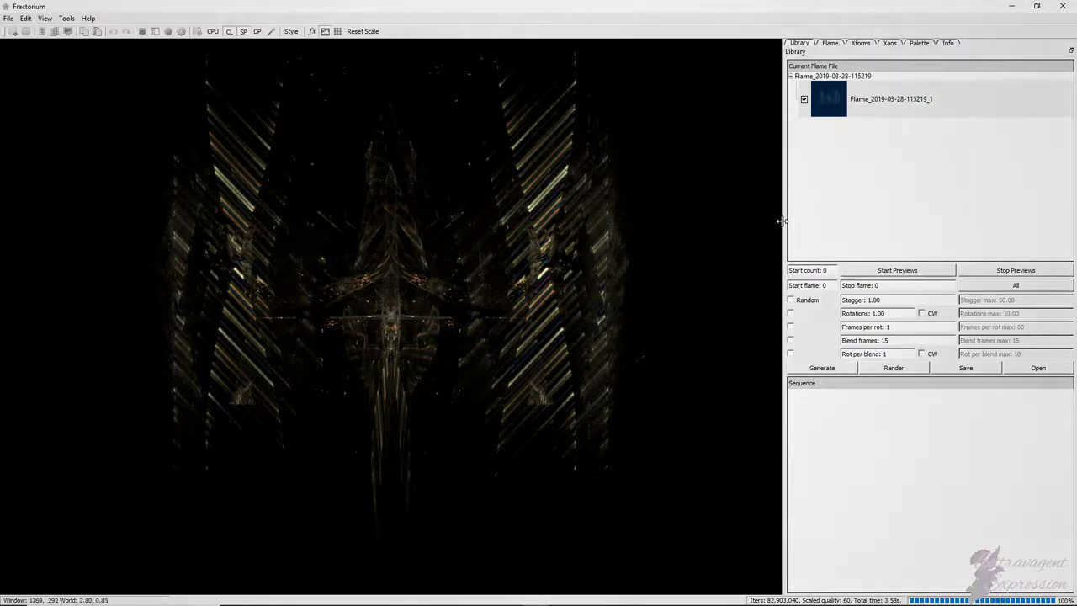
Widen the fractal render area and re-maximize the Fractorium window
{"action": "left_click_drag", "start_coordinate": [782, 223], "coordinate": [873, 222]}
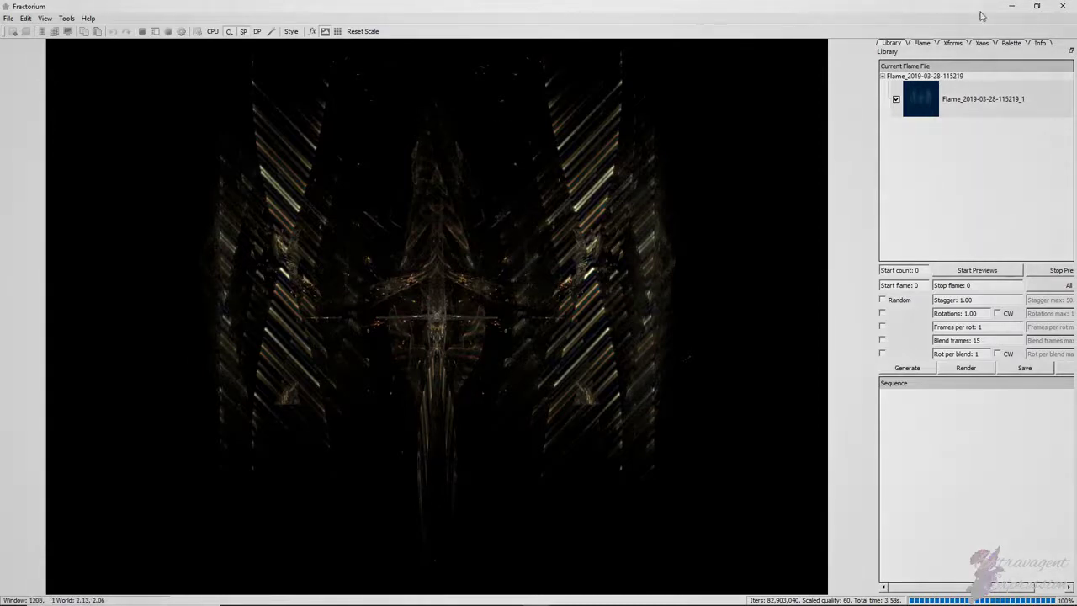
{"action": "left_click", "coordinate": [1034, 10]}
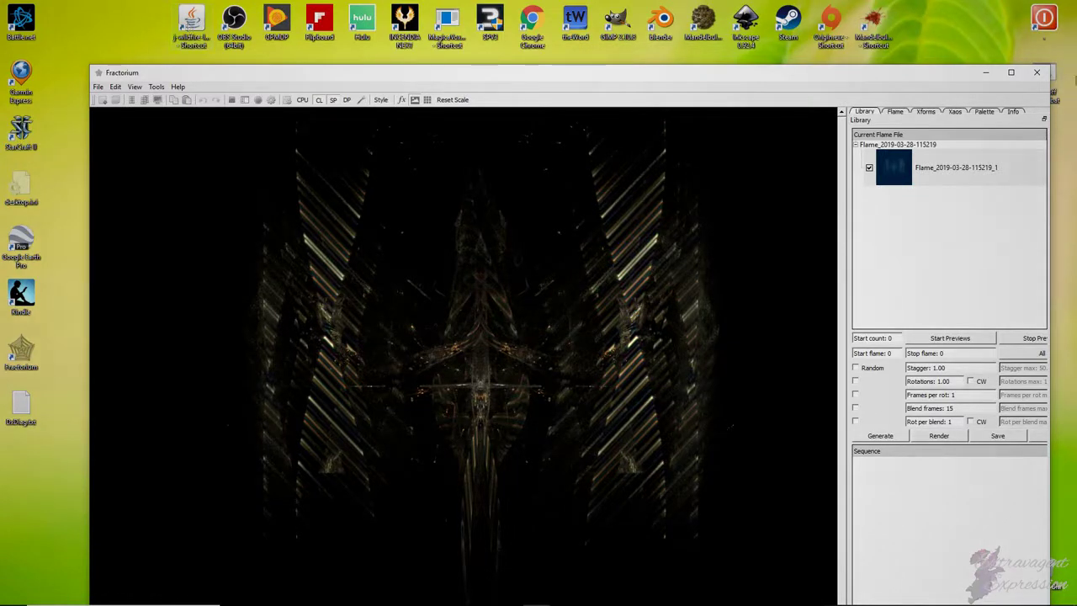
{"action": "left_click", "coordinate": [1010, 72]}
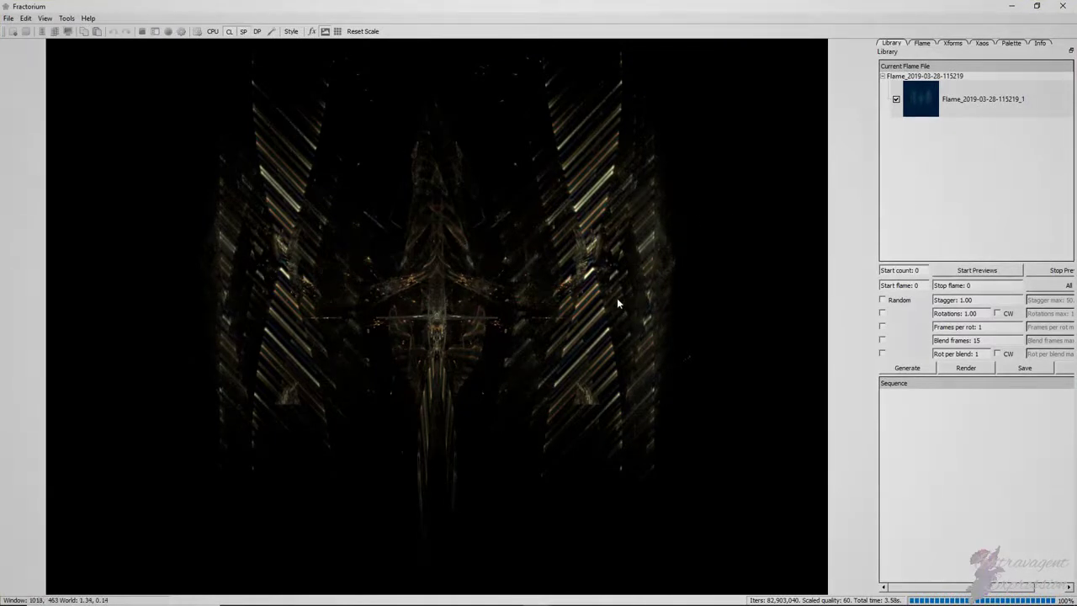
Show xform 1's variations: linear -0.4922507, post_gamma 0.2071022, post_hexes -0.0576368
{"action": "left_click", "coordinate": [922, 45]}
{"action": "left_click", "coordinate": [945, 46]}
{"action": "left_click", "coordinate": [925, 45]}
{"action": "left_click", "coordinate": [948, 45]}
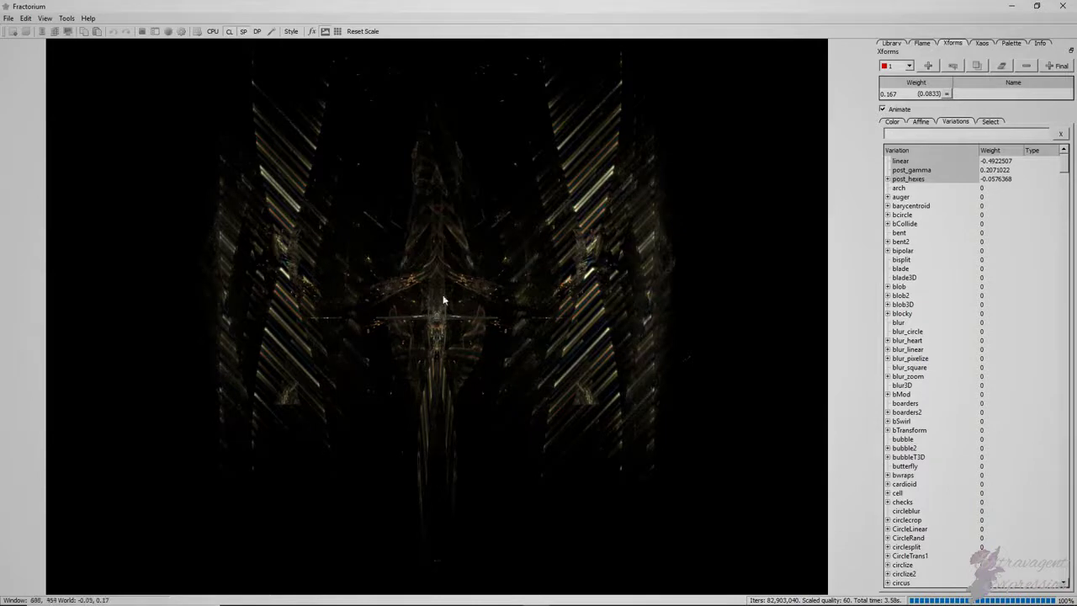
{"action": "mouse_move", "coordinate": [535, 597]}
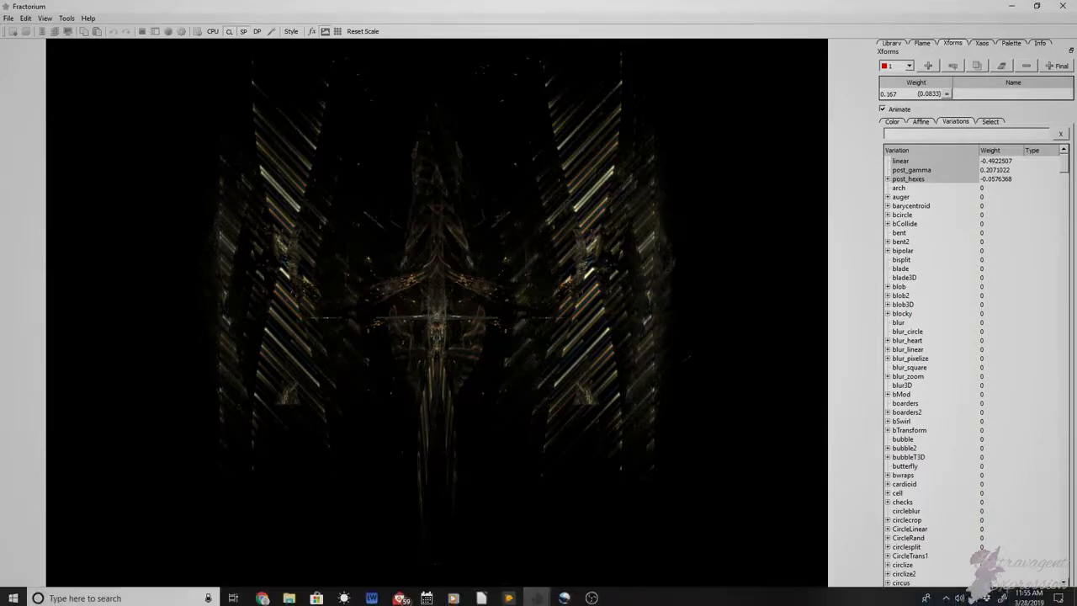
{"action": "left_click", "coordinate": [214, 33]}
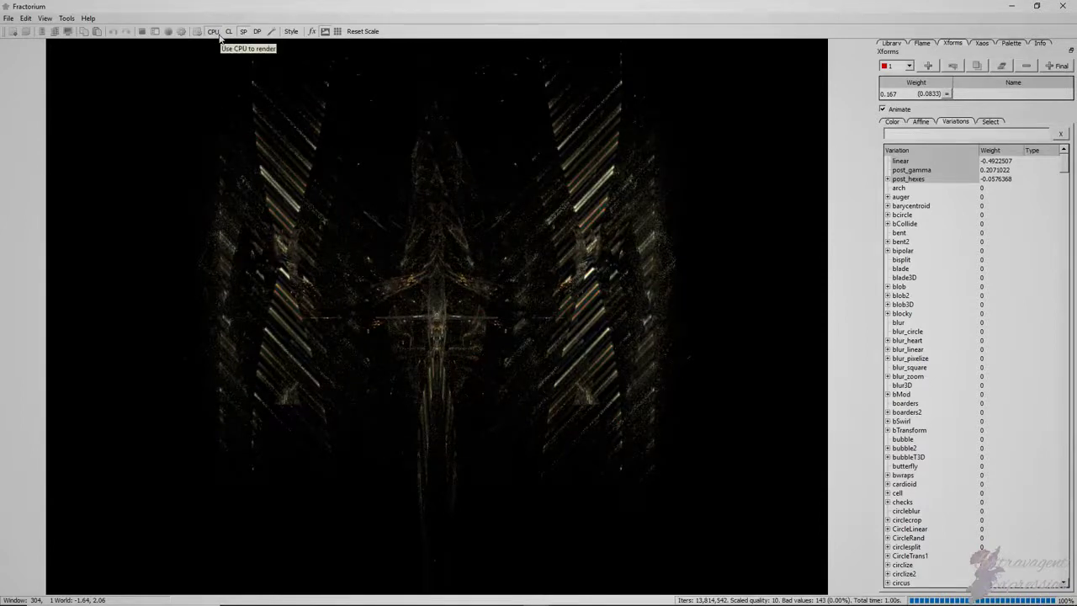
{"action": "left_click", "coordinate": [228, 33]}
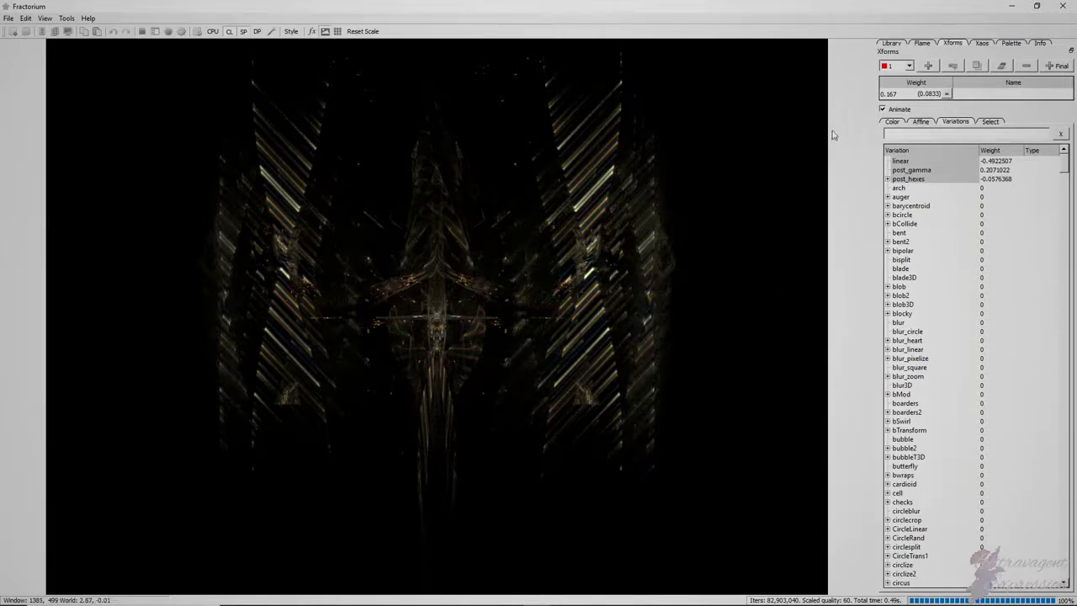
{"action": "left_click", "coordinate": [891, 43]}
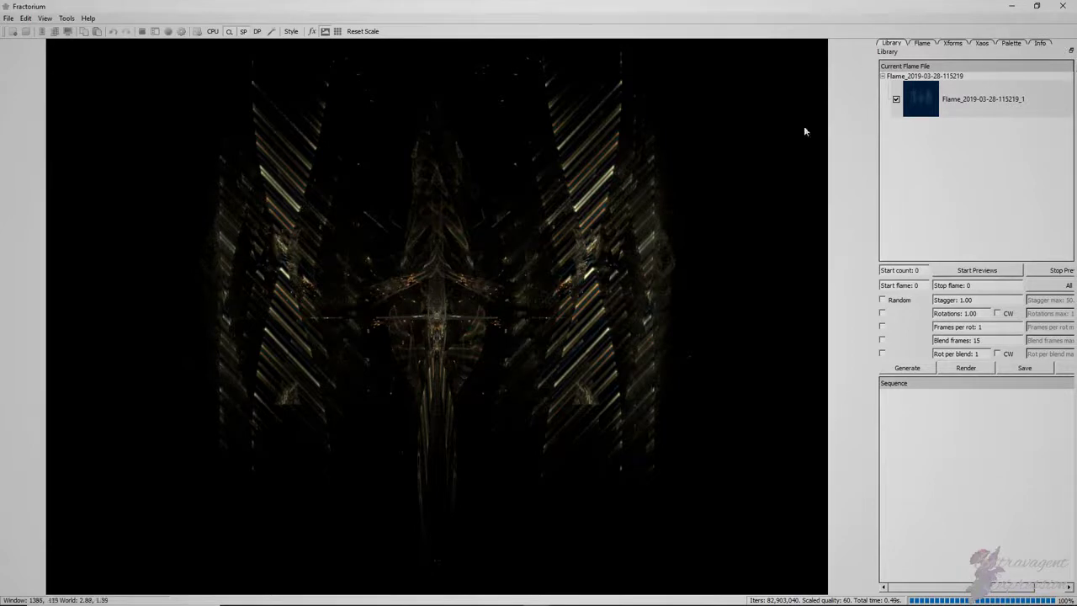
{"action": "double_click", "coordinate": [988, 98]}
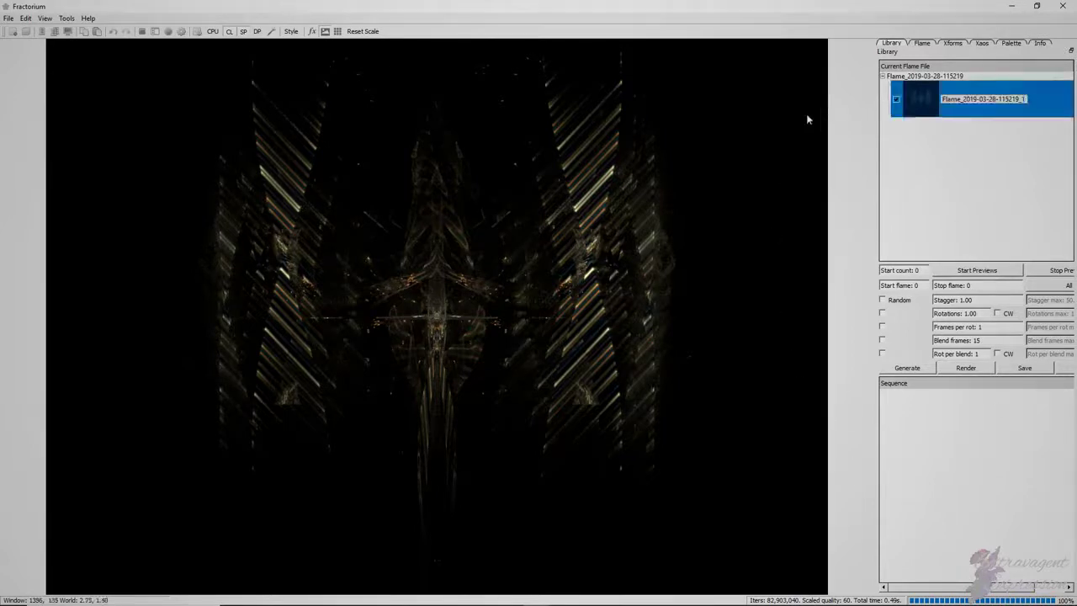
{"action": "left_click", "coordinate": [8, 18]}
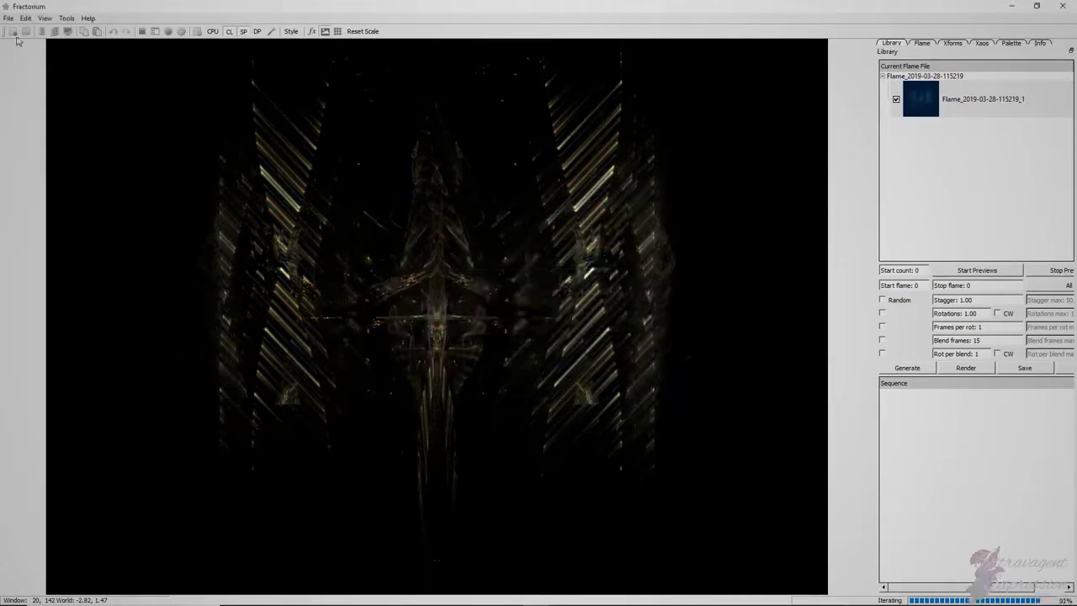
{"action": "left_click", "coordinate": [9, 18]}
{"action": "left_click", "coordinate": [25, 90]}
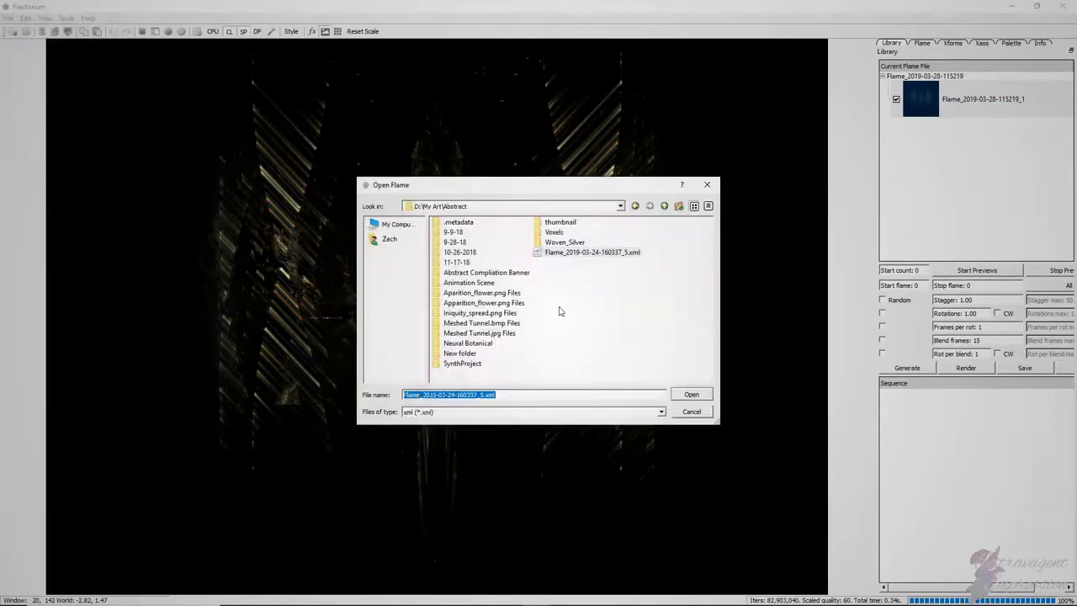
{"action": "double_click", "coordinate": [480, 346]}
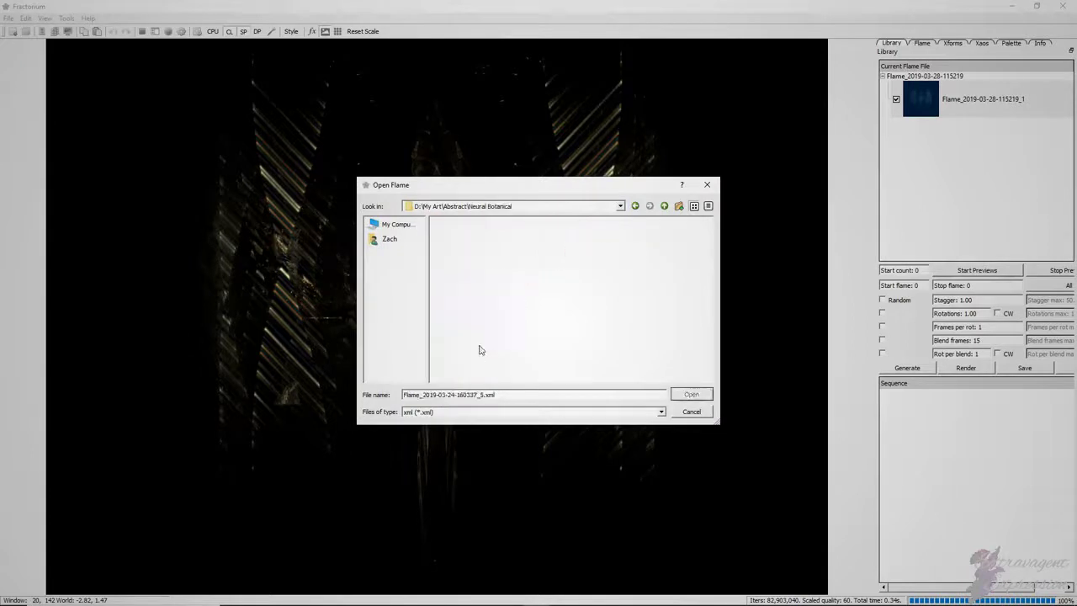
{"action": "left_click", "coordinate": [702, 412]}
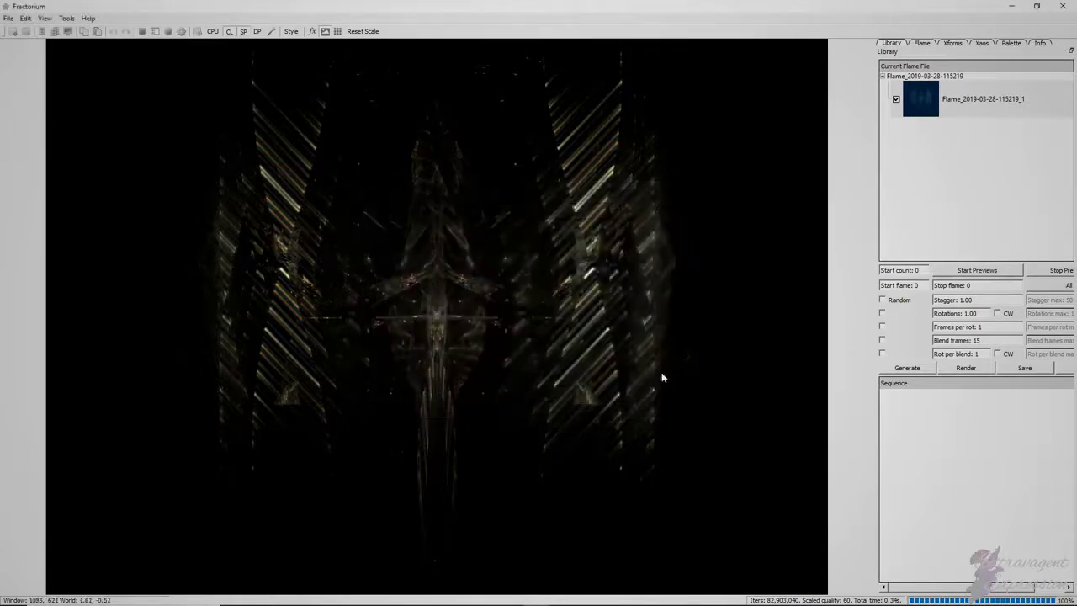
{"action": "left_click", "coordinate": [961, 100]}
{"action": "left_click", "coordinate": [978, 102]}
Set the flame geometry Width to 1920 so Height reads 1080, then return to the Library
{"action": "left_click", "coordinate": [9, 18]}
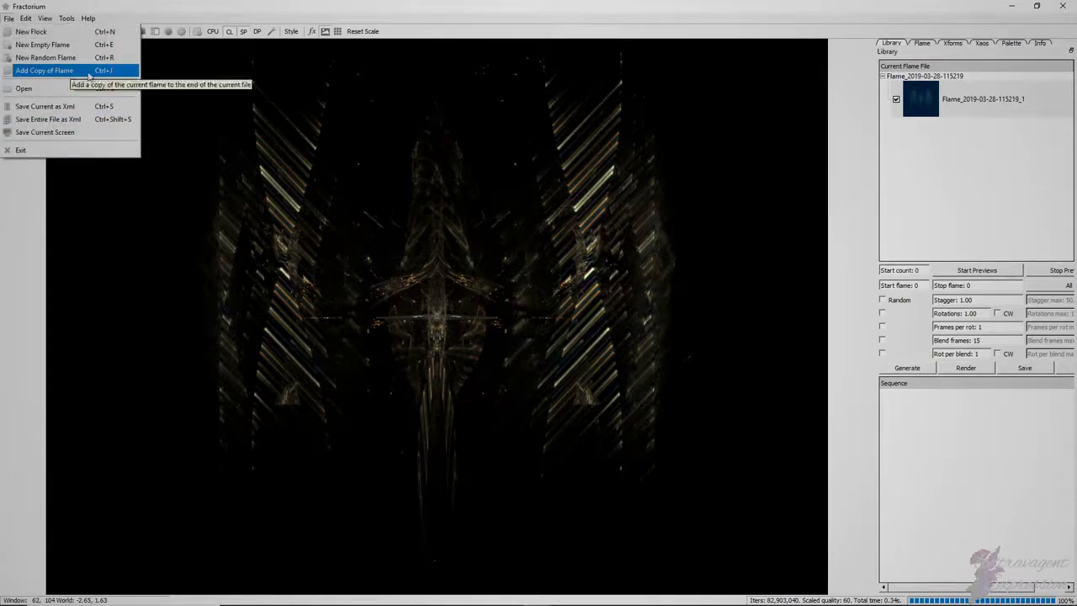
{"action": "left_click", "coordinate": [921, 43]}
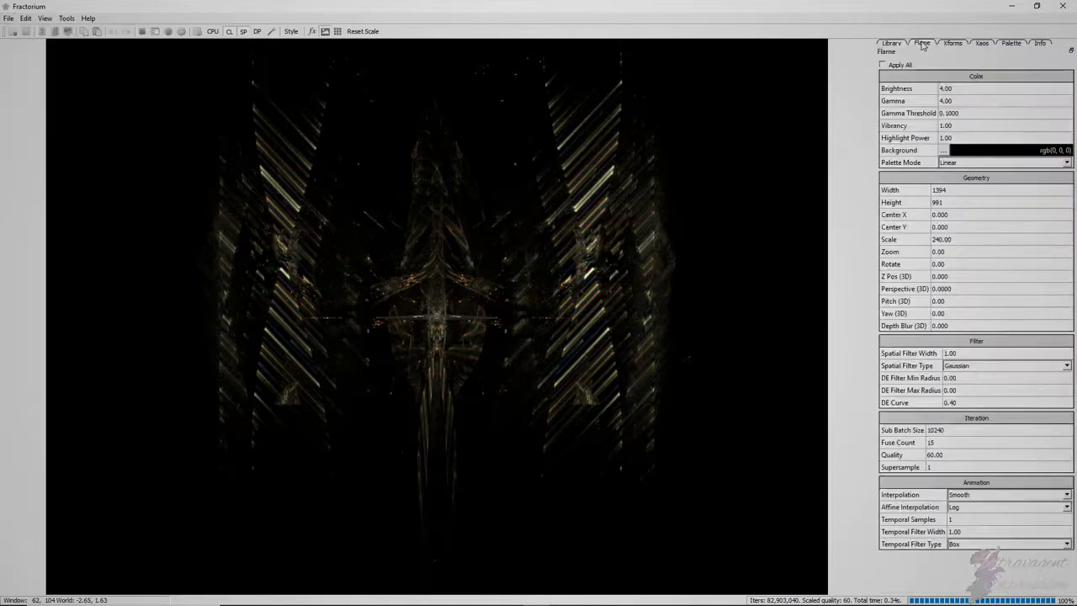
{"action": "scroll", "coordinate": [971, 190], "scroll_direction": "up", "scroll_amount": 5}
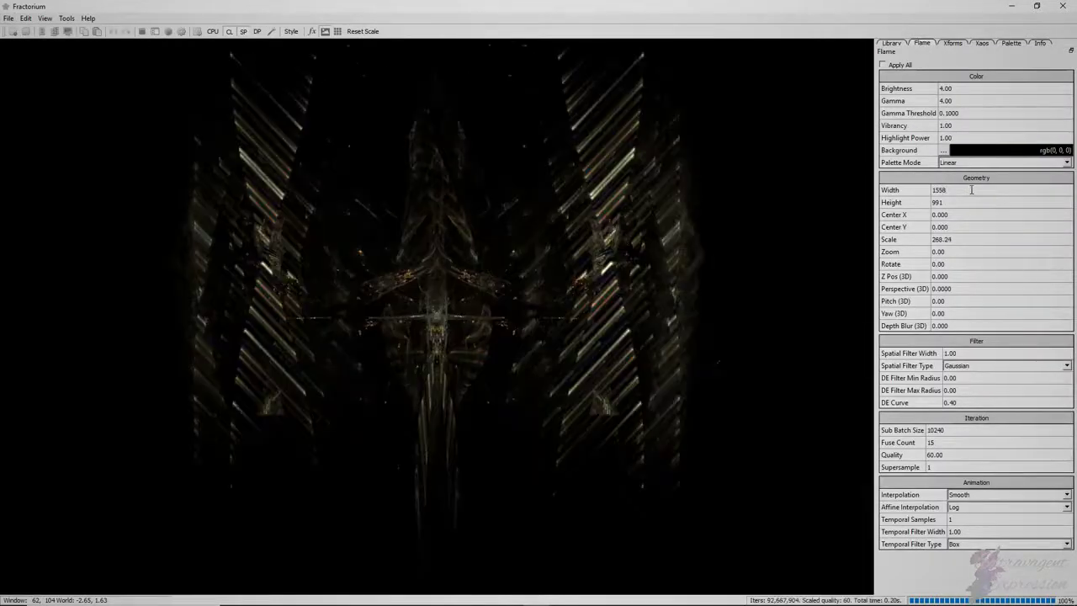
{"action": "double_click", "coordinate": [971, 191]}
{"action": "type", "text": "1920"}
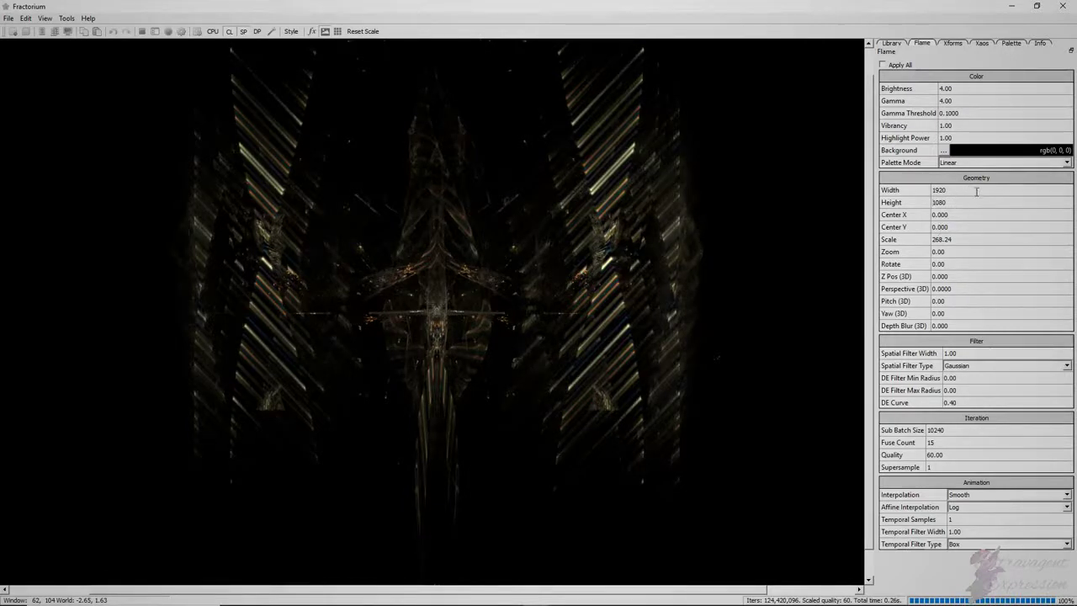
{"action": "left_click", "coordinate": [891, 42]}
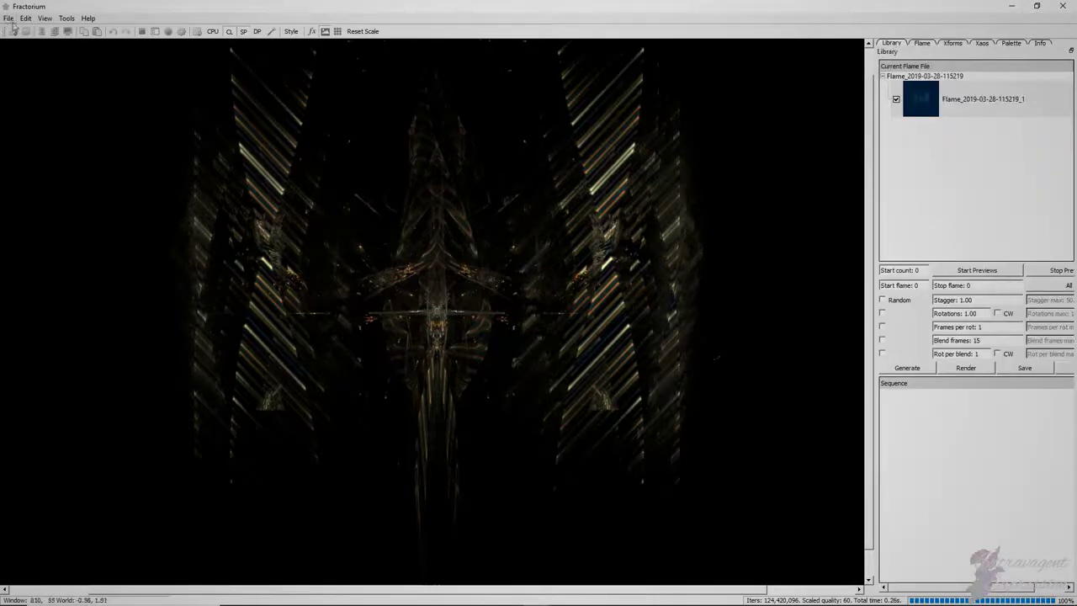
Duplicate the flame into the library, try Perspective (3D) up to 0.0200, then reset it to 0.0000
{"action": "key", "text": "ctrl+b"}
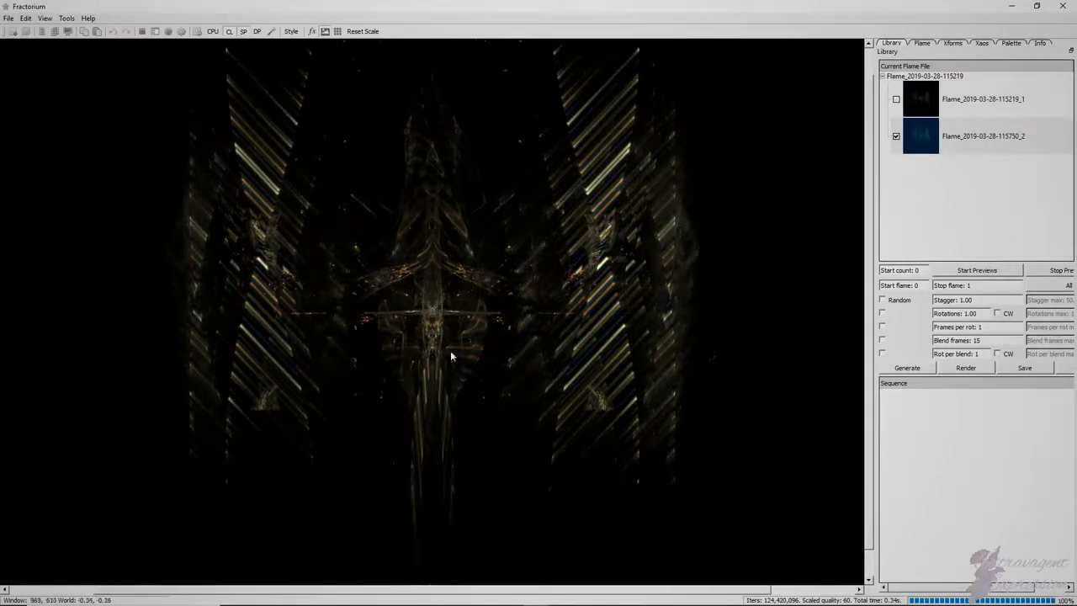
{"action": "left_click", "coordinate": [922, 43]}
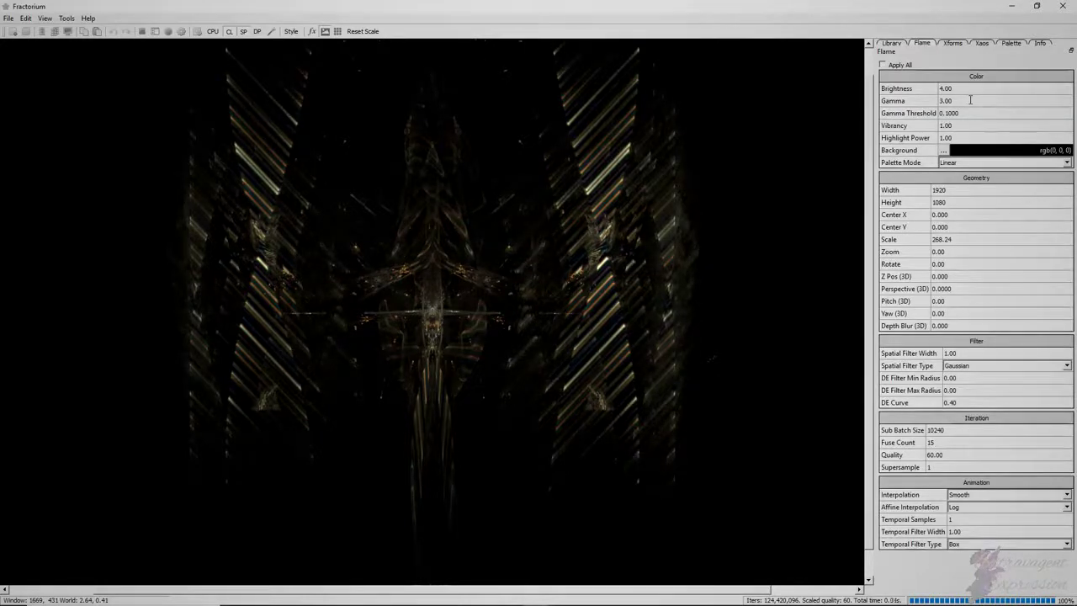
{"action": "scroll", "coordinate": [971, 89], "scroll_direction": "down", "scroll_amount": 2}
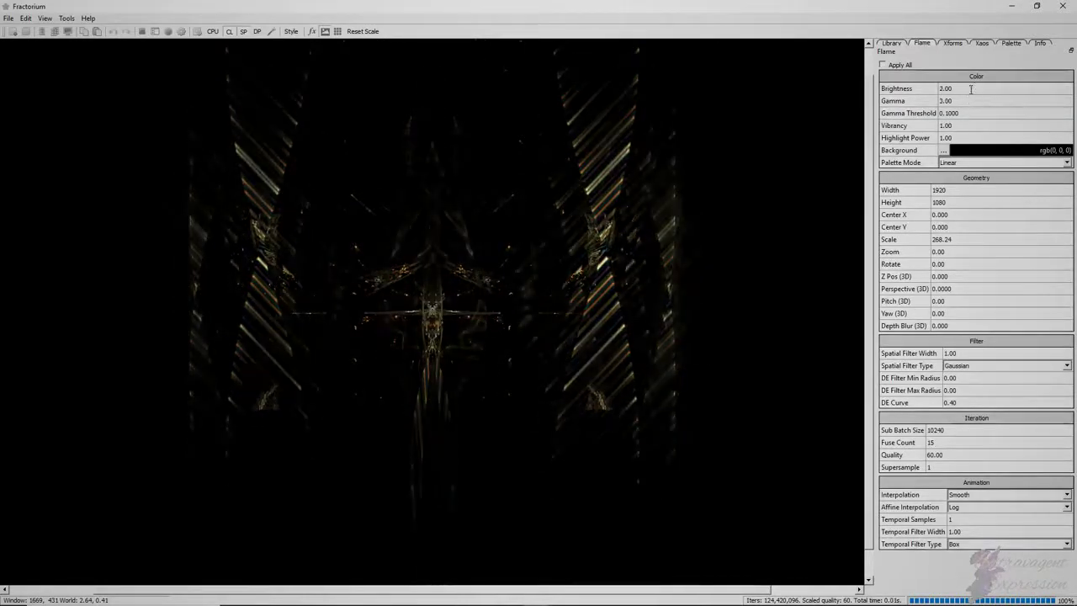
{"action": "scroll", "coordinate": [971, 89], "scroll_direction": "up", "scroll_amount": 1}
{"action": "scroll", "coordinate": [967, 314], "scroll_direction": "up", "scroll_amount": 1}
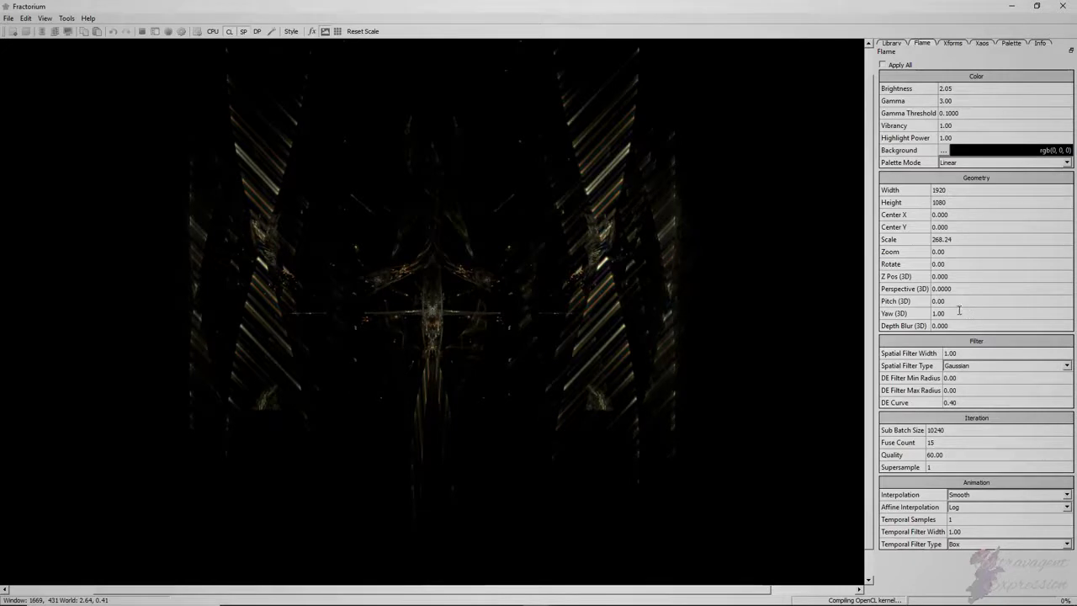
{"action": "scroll", "coordinate": [957, 314], "scroll_direction": "down", "scroll_amount": 1}
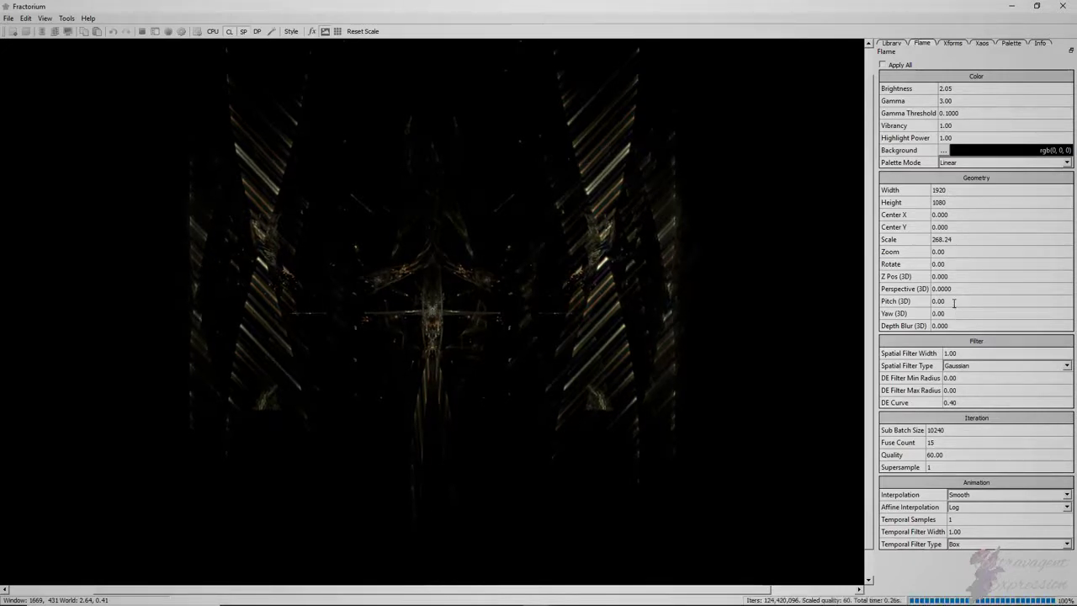
{"action": "scroll", "coordinate": [954, 304], "scroll_direction": "up", "scroll_amount": 1}
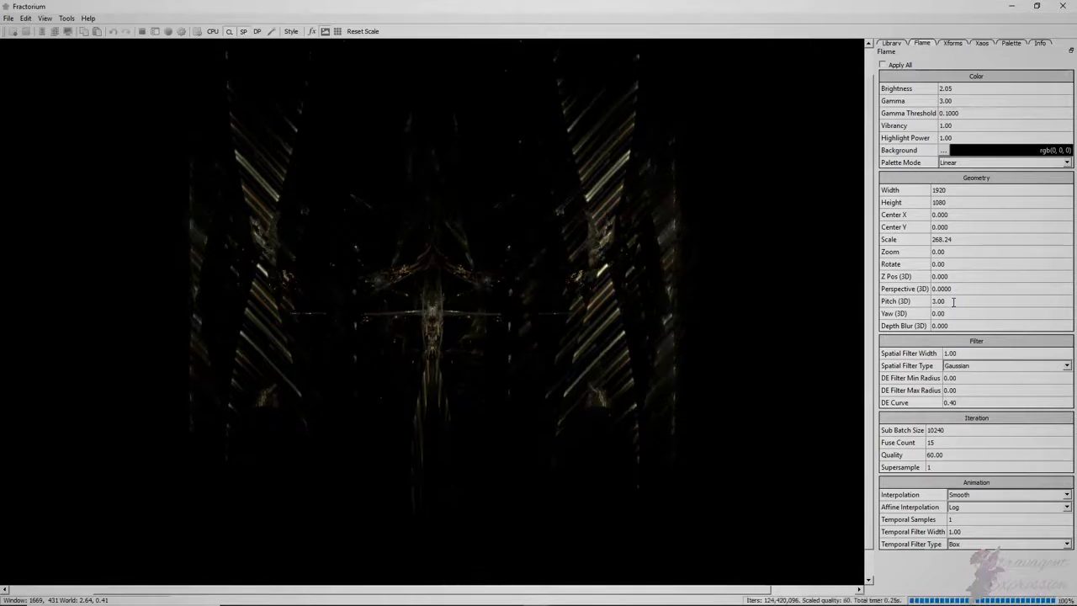
{"action": "scroll", "coordinate": [953, 302], "scroll_direction": "down", "scroll_amount": 1}
{"action": "scroll", "coordinate": [955, 288], "scroll_direction": "up", "scroll_amount": 1}
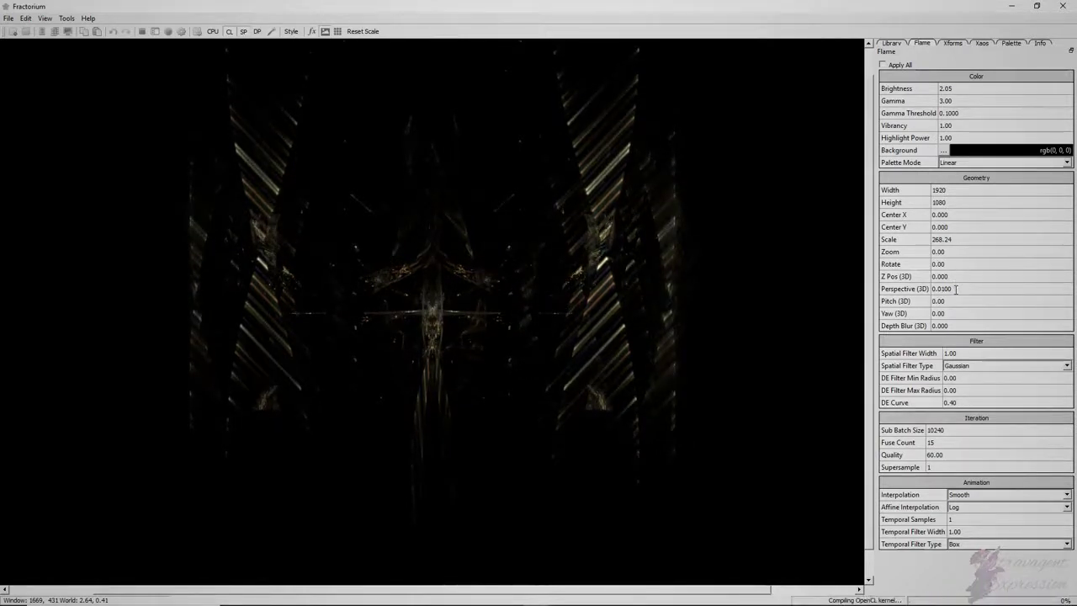
{"action": "scroll", "coordinate": [955, 289], "scroll_direction": "up", "scroll_amount": 1}
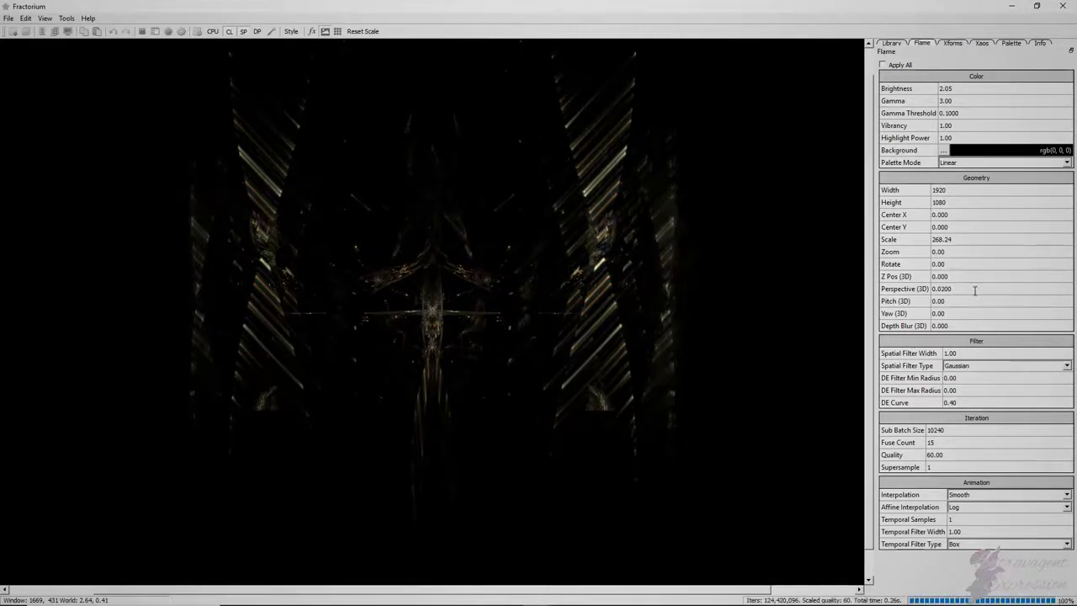
{"action": "scroll", "coordinate": [972, 291], "scroll_direction": "down", "scroll_amount": 1}
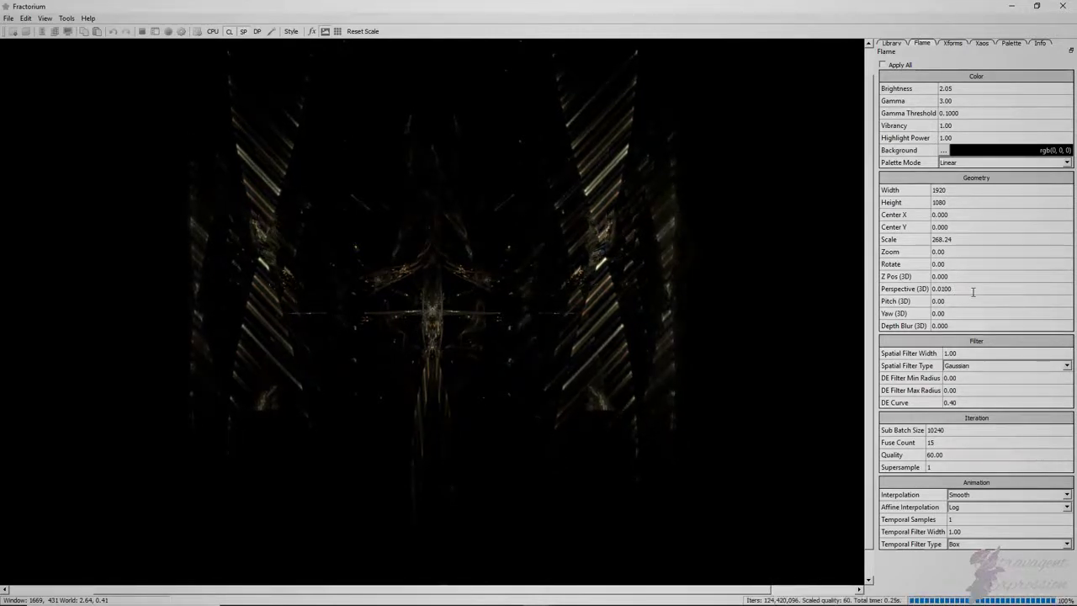
{"action": "scroll", "coordinate": [972, 291], "scroll_direction": "down", "scroll_amount": 1}
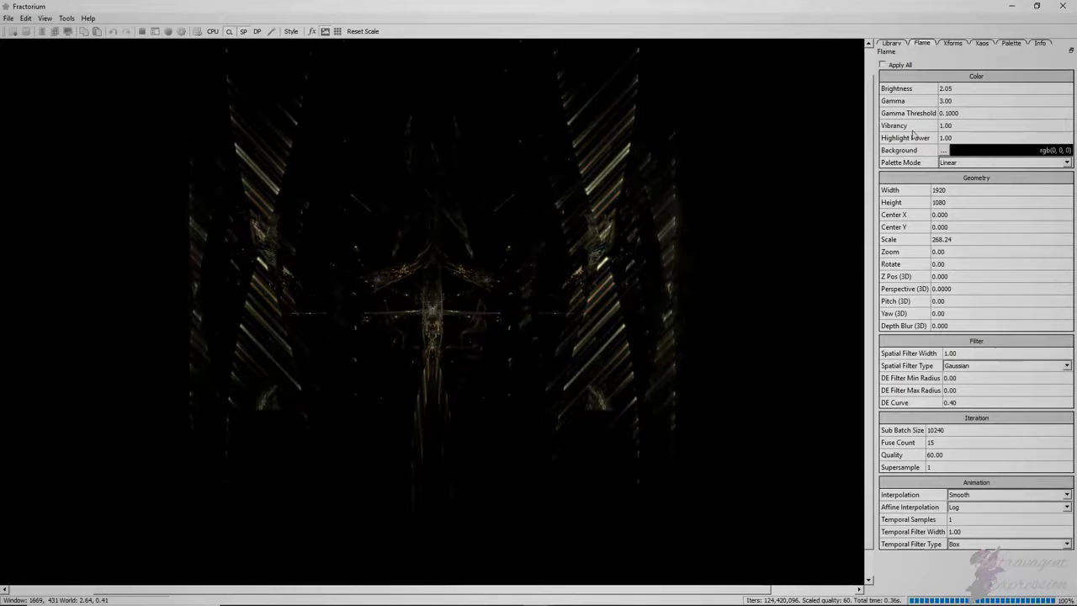
On xform 1, test bent at 0.1 and reset it to 0, then set blob3D to 0.1
{"action": "left_click", "coordinate": [952, 43]}
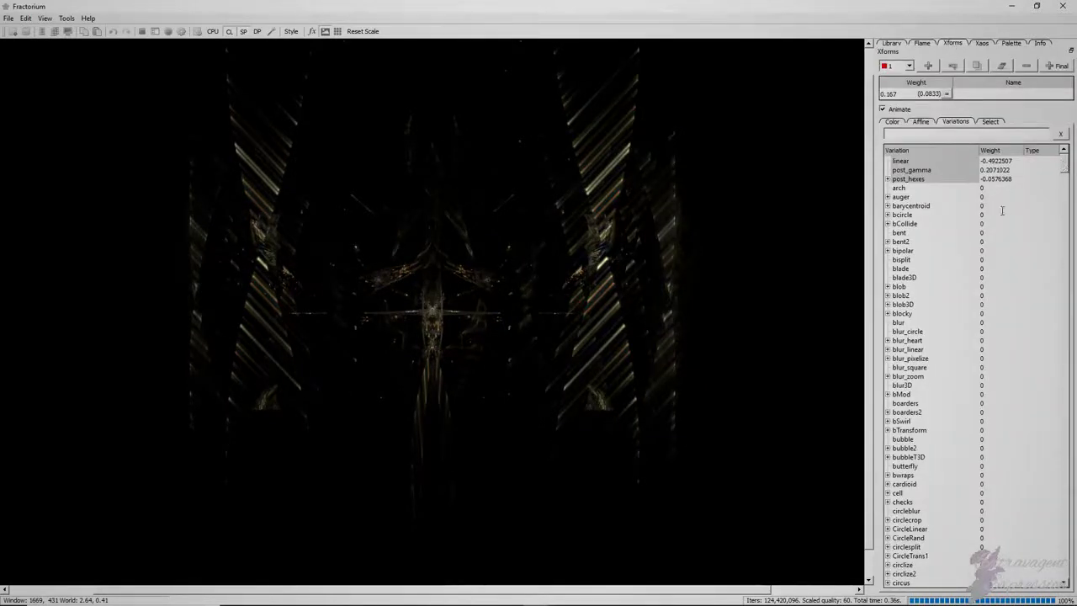
{"action": "left_click", "coordinate": [929, 234]}
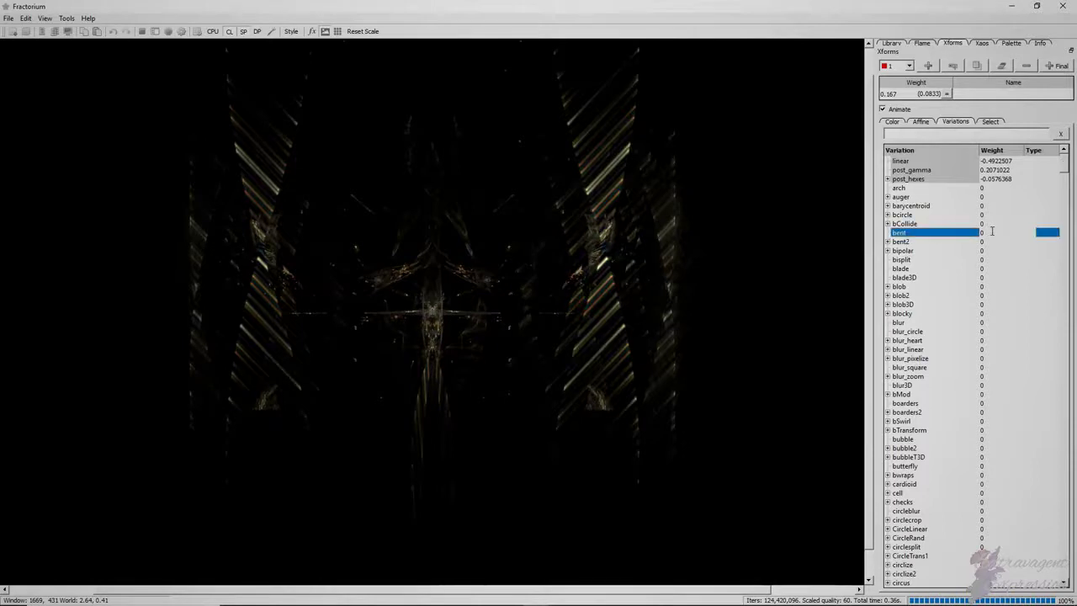
{"action": "scroll", "coordinate": [989, 230], "scroll_direction": "up", "scroll_amount": 1}
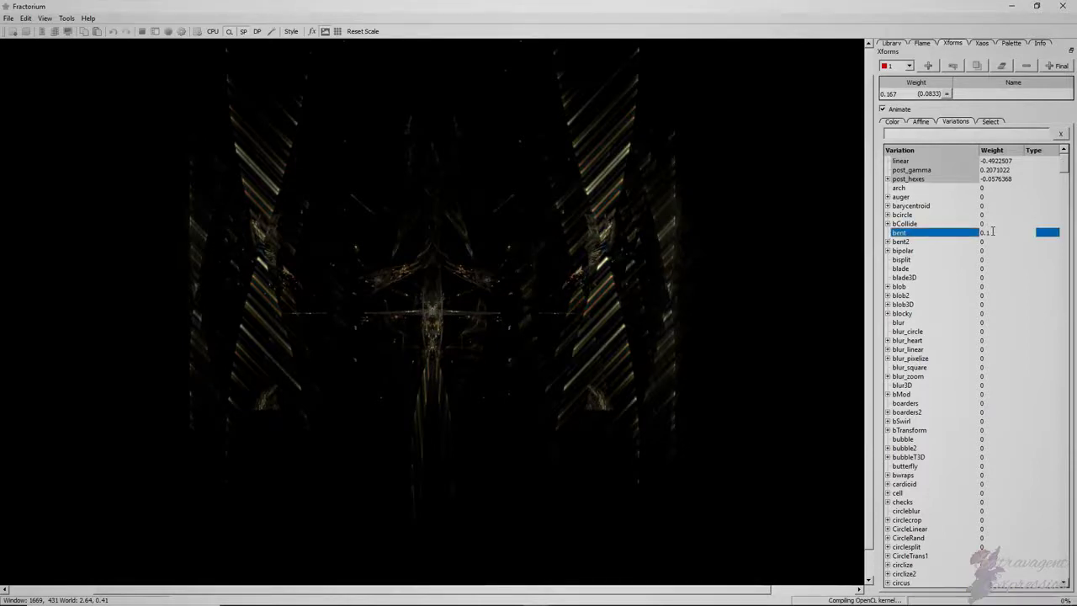
{"action": "scroll", "coordinate": [995, 231], "scroll_direction": "down", "scroll_amount": 1}
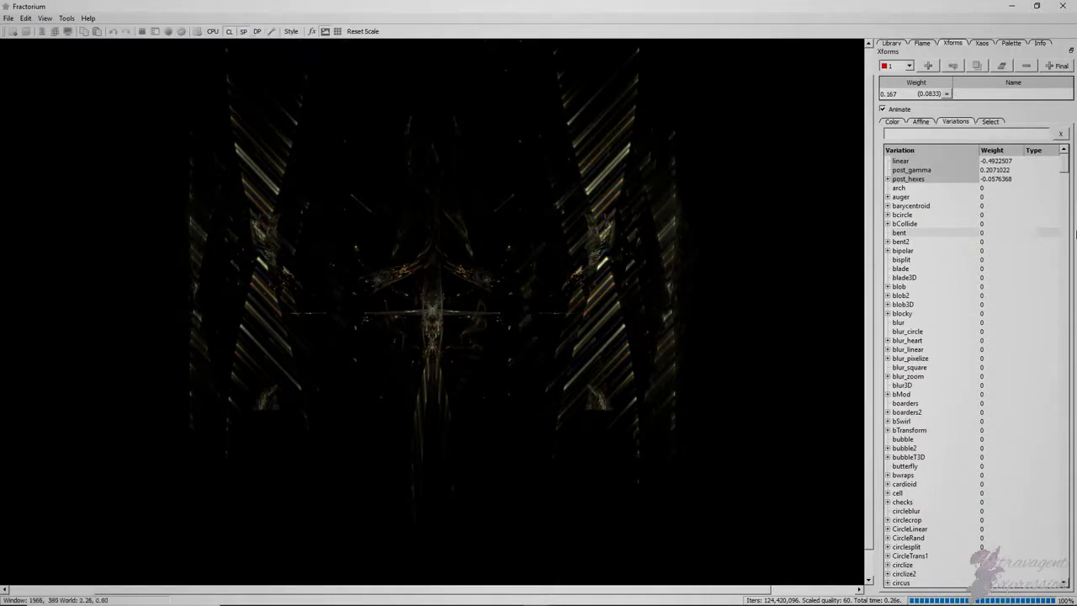
{"action": "left_click_drag", "start_coordinate": [1064, 168], "coordinate": [1066, 158]}
{"action": "left_click", "coordinate": [1066, 167]}
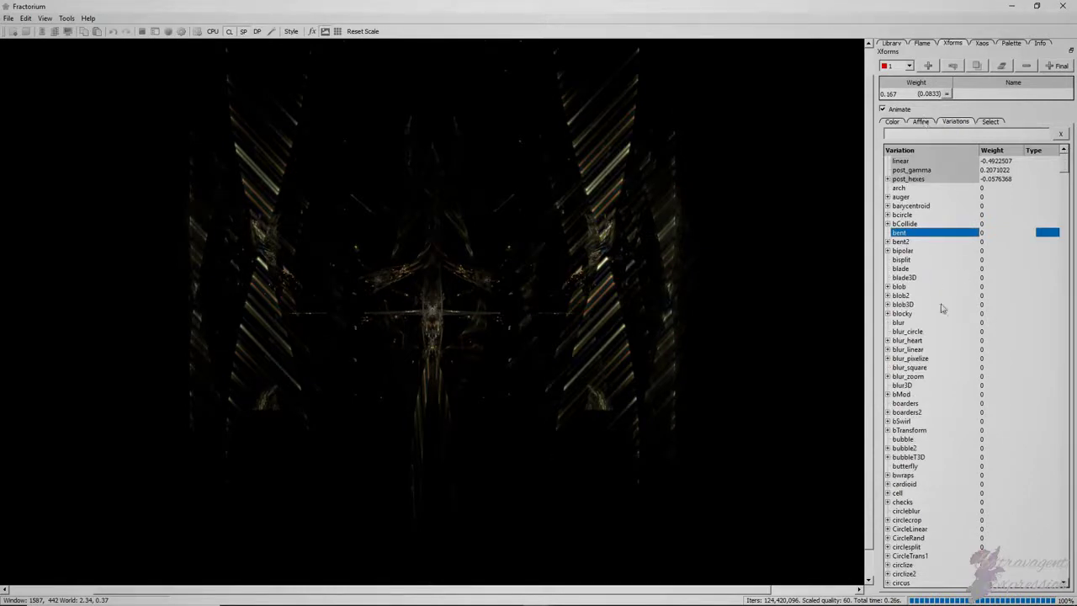
{"action": "scroll", "coordinate": [988, 304], "scroll_direction": "up", "scroll_amount": 1}
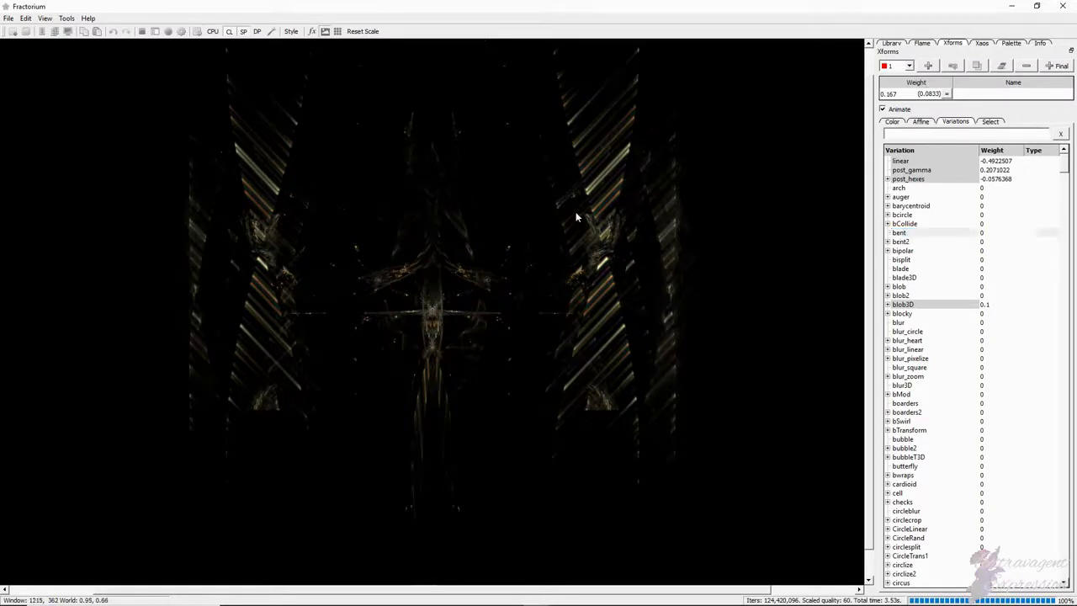
Compare the two saved library flames, then set Zoom 0.60 and Z Pos (3D) 2.000
{"action": "left_click", "coordinate": [922, 44]}
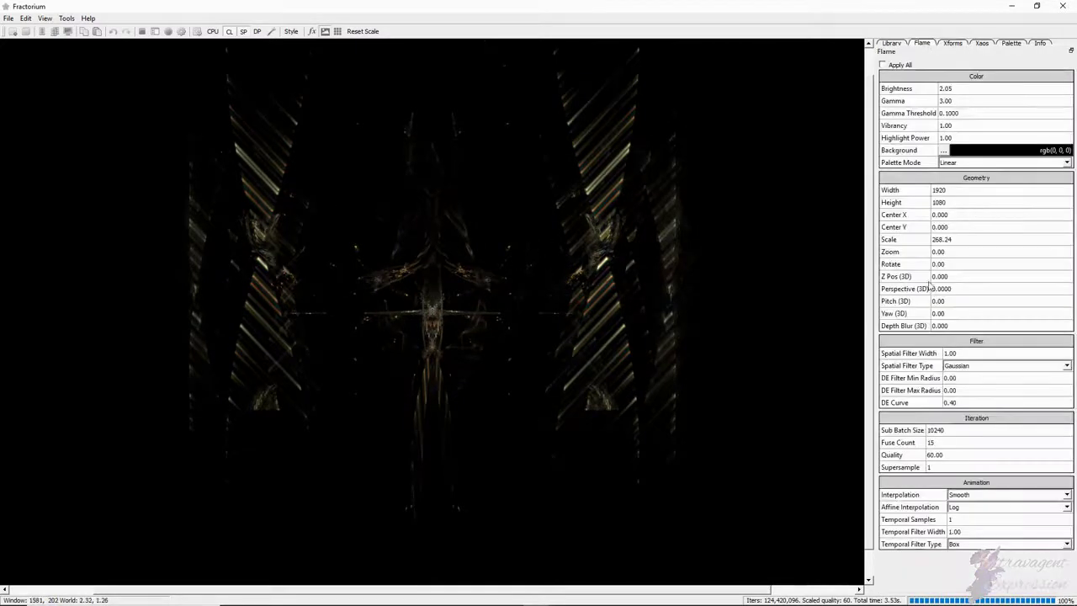
{"action": "scroll", "coordinate": [952, 253], "scroll_direction": "up", "scroll_amount": 6}
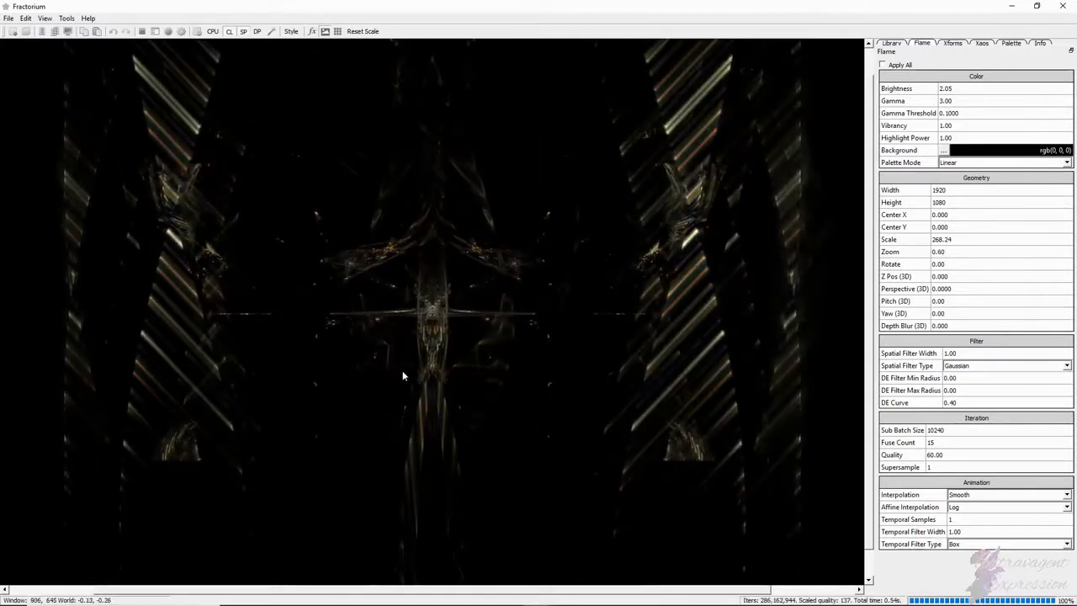
{"action": "left_click", "coordinate": [892, 43]}
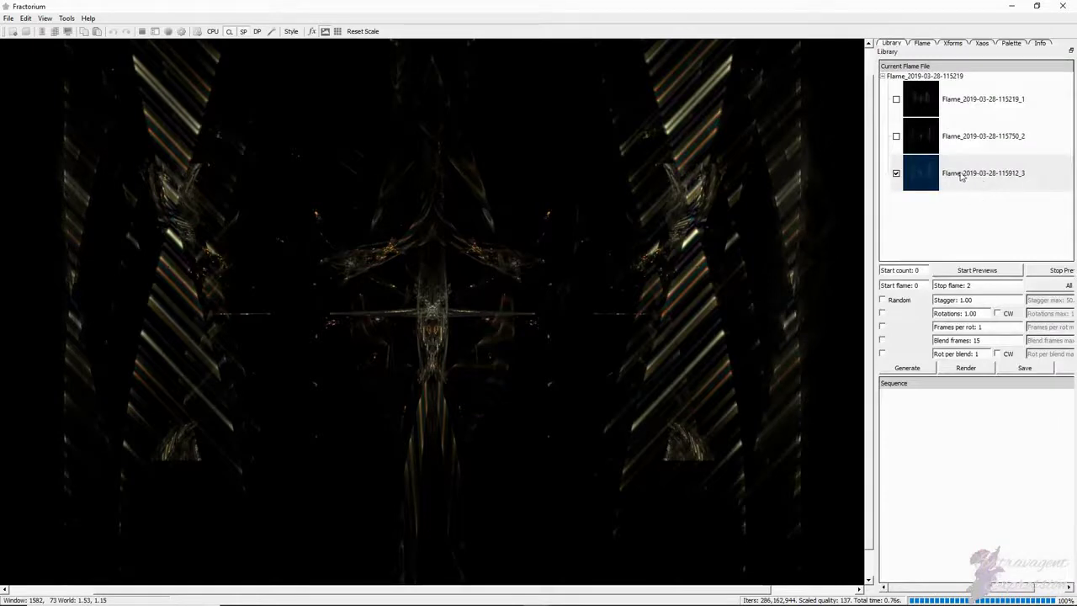
{"action": "left_click", "coordinate": [973, 136]}
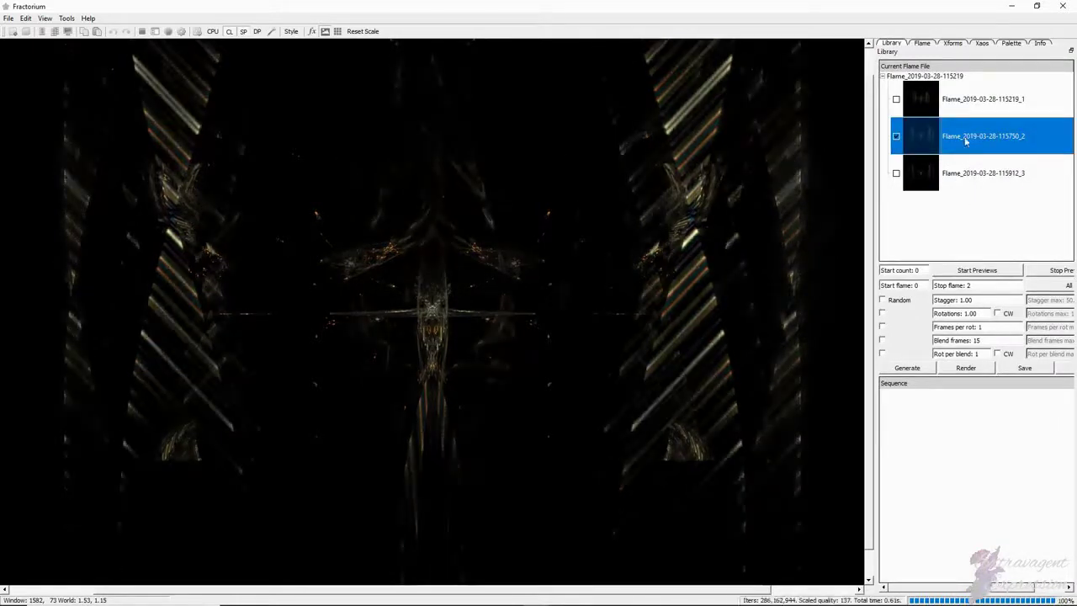
{"action": "left_click", "coordinate": [974, 99]}
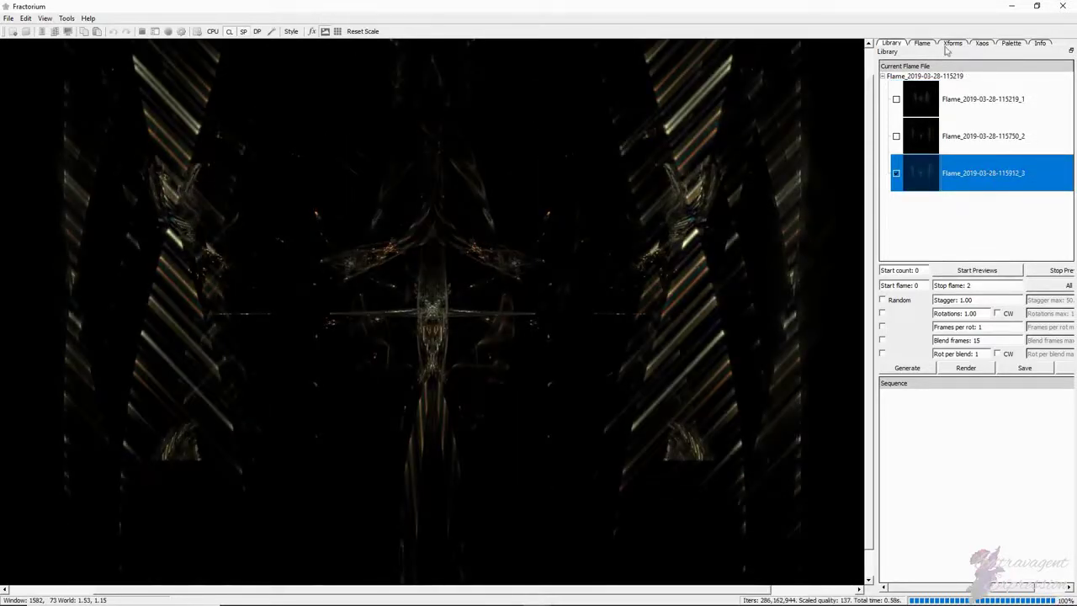
{"action": "left_click", "coordinate": [928, 45]}
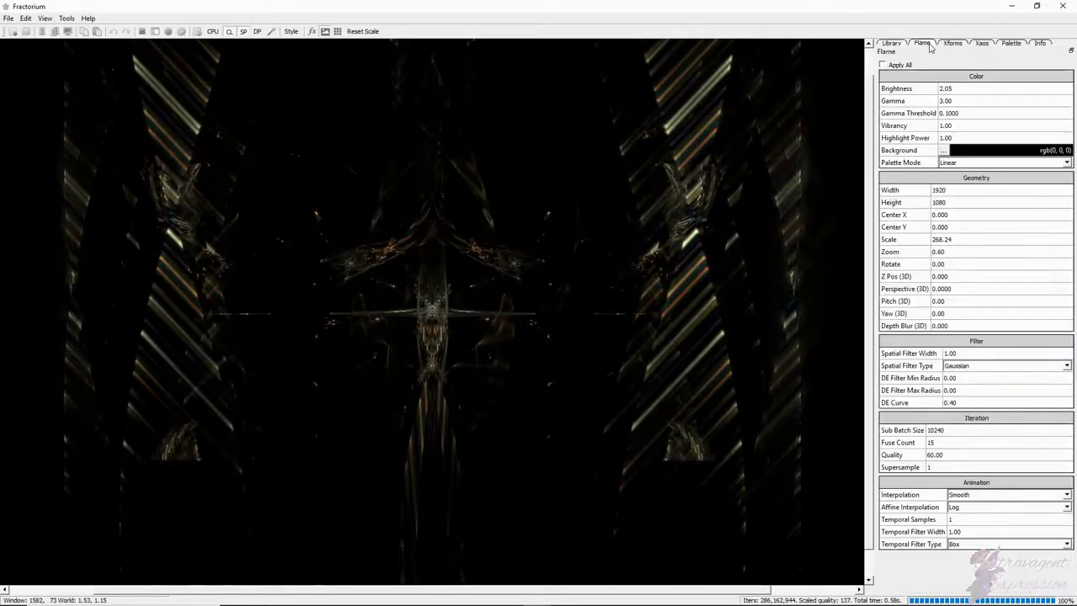
{"action": "double_click", "coordinate": [960, 275]}
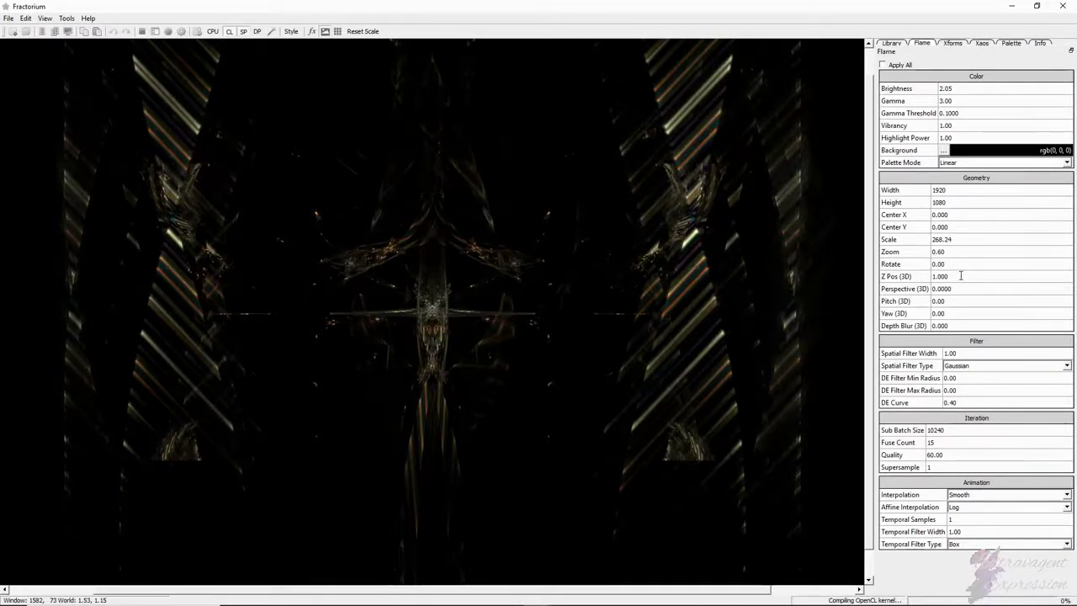
Add auger at 0.1 and arch at 0.25 weight to xform 1's variations
{"action": "left_click", "coordinate": [952, 43]}
{"action": "double_click", "coordinate": [1002, 203]}
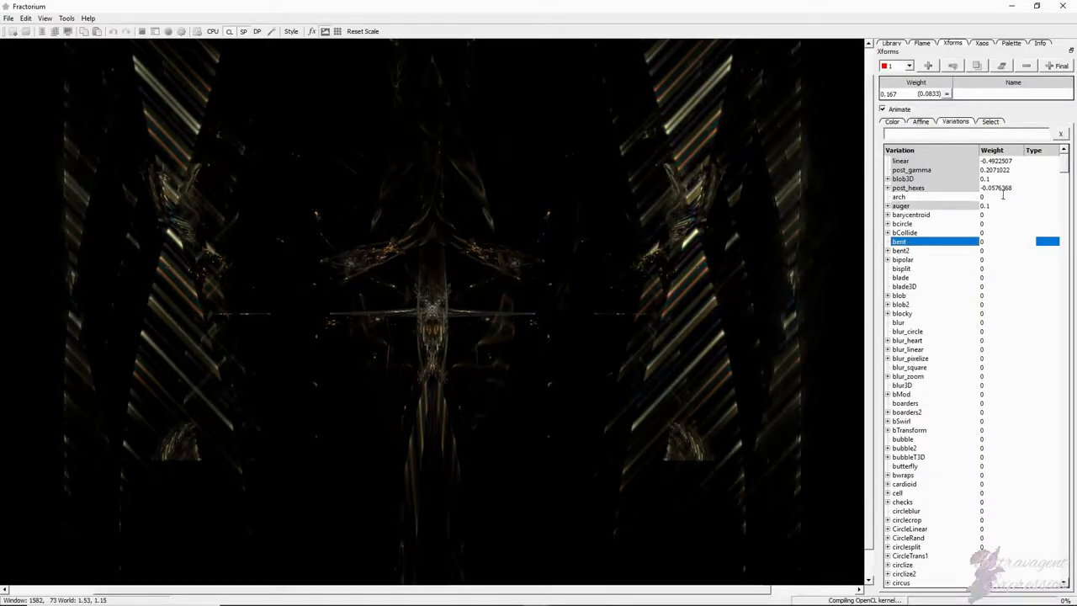
{"action": "double_click", "coordinate": [1002, 197]}
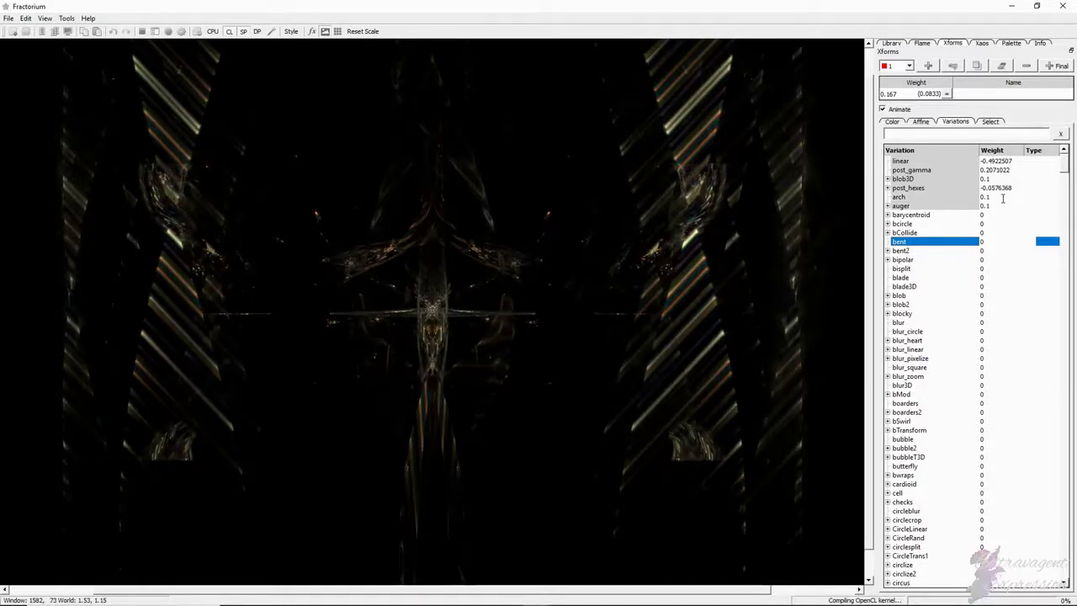
{"action": "scroll", "coordinate": [1002, 199], "scroll_direction": "up", "scroll_amount": 3}
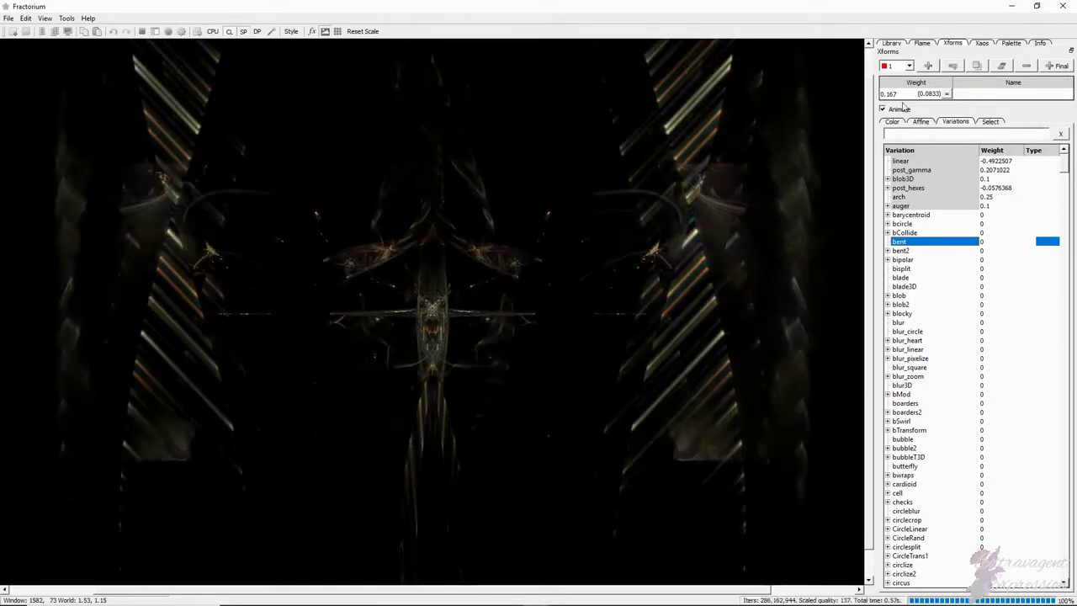
{"action": "left_click", "coordinate": [921, 43]}
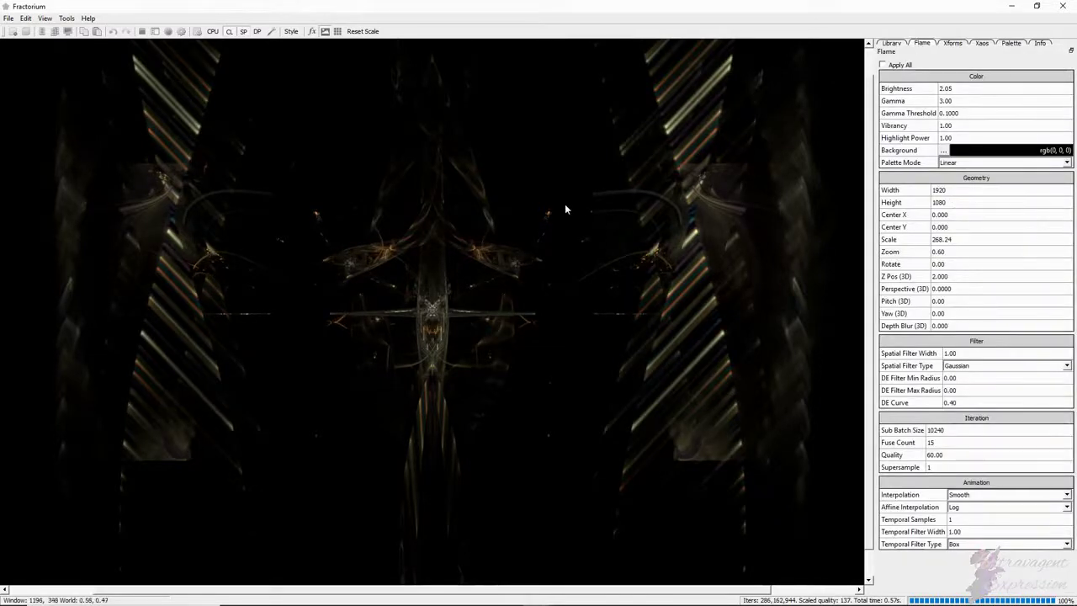
Scroll Perspective (3D) back to 0.0000 and raise Depth Blur (3D) to 0.210
{"action": "left_click", "coordinate": [892, 43]}
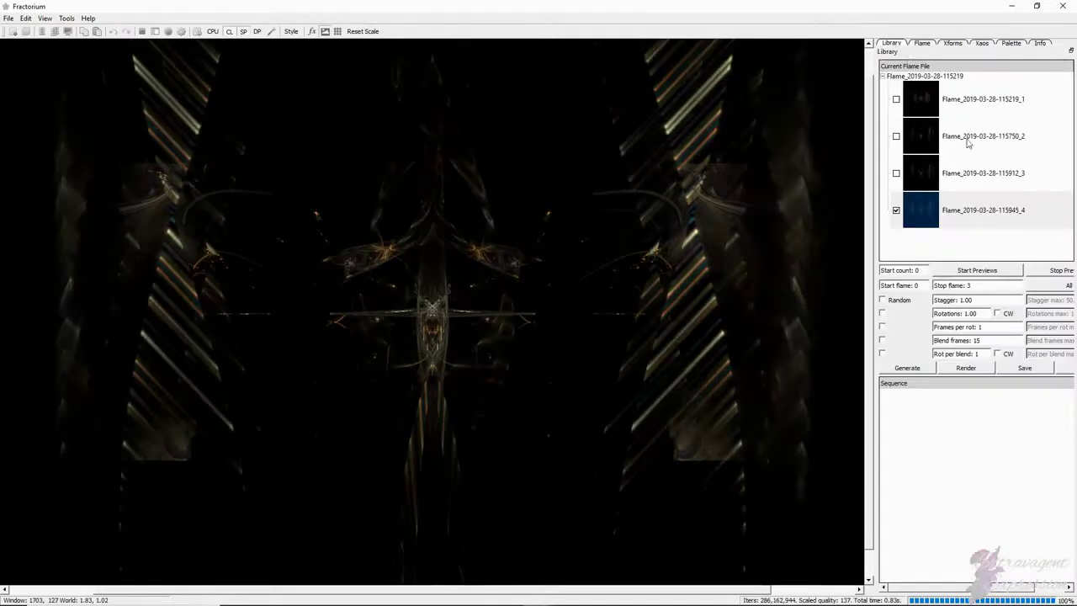
{"action": "left_click", "coordinate": [955, 45]}
{"action": "left_click", "coordinate": [922, 43]}
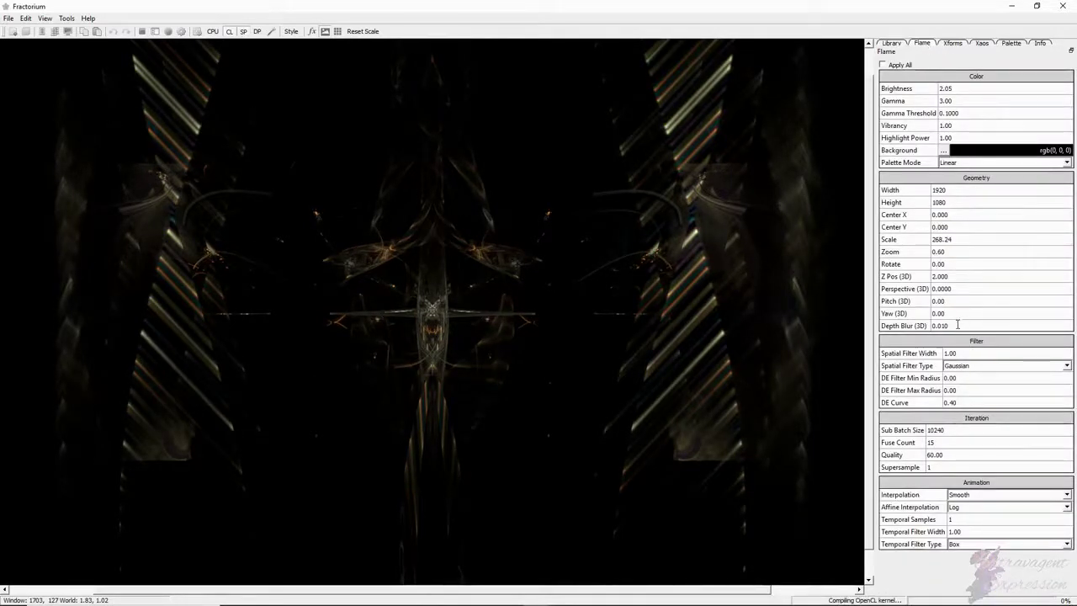
{"action": "scroll", "coordinate": [950, 325], "scroll_direction": "up", "scroll_amount": 2}
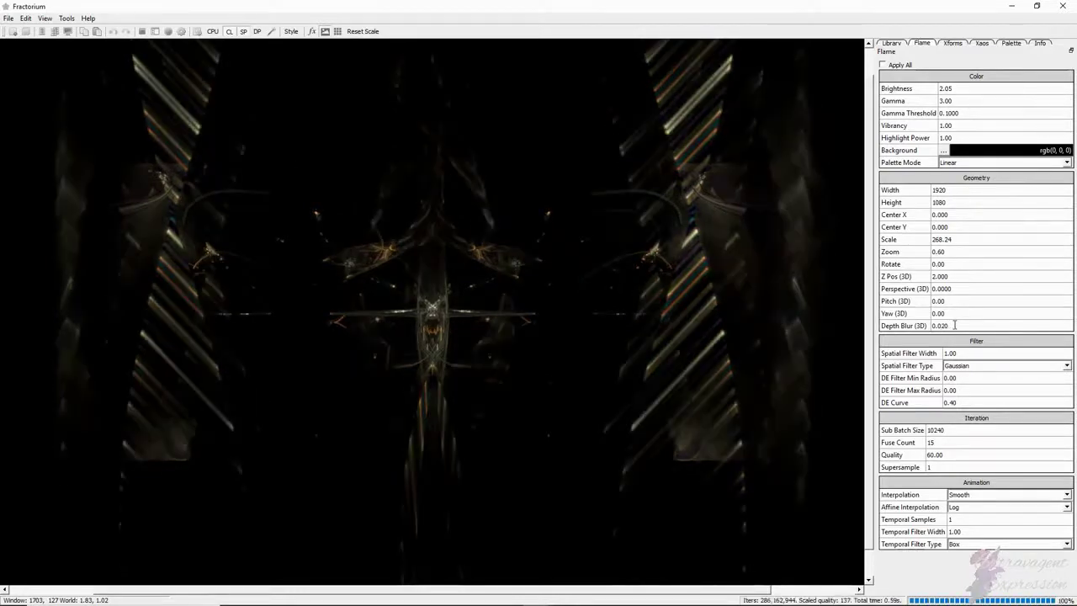
{"action": "scroll", "coordinate": [955, 325], "scroll_direction": "up", "scroll_amount": 3}
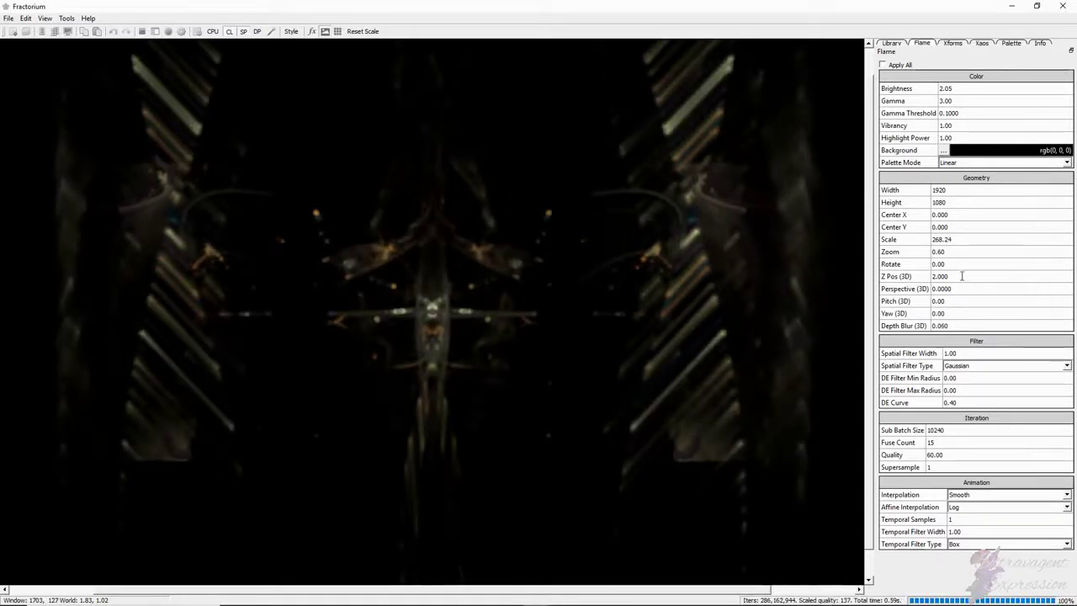
{"action": "scroll", "coordinate": [961, 276], "scroll_direction": "up", "scroll_amount": 1}
{"action": "scroll", "coordinate": [961, 276], "scroll_direction": "down", "scroll_amount": 3}
{"action": "scroll", "coordinate": [961, 276], "scroll_direction": "up", "scroll_amount": 1}
{"action": "scroll", "coordinate": [962, 276], "scroll_direction": "up", "scroll_amount": 1}
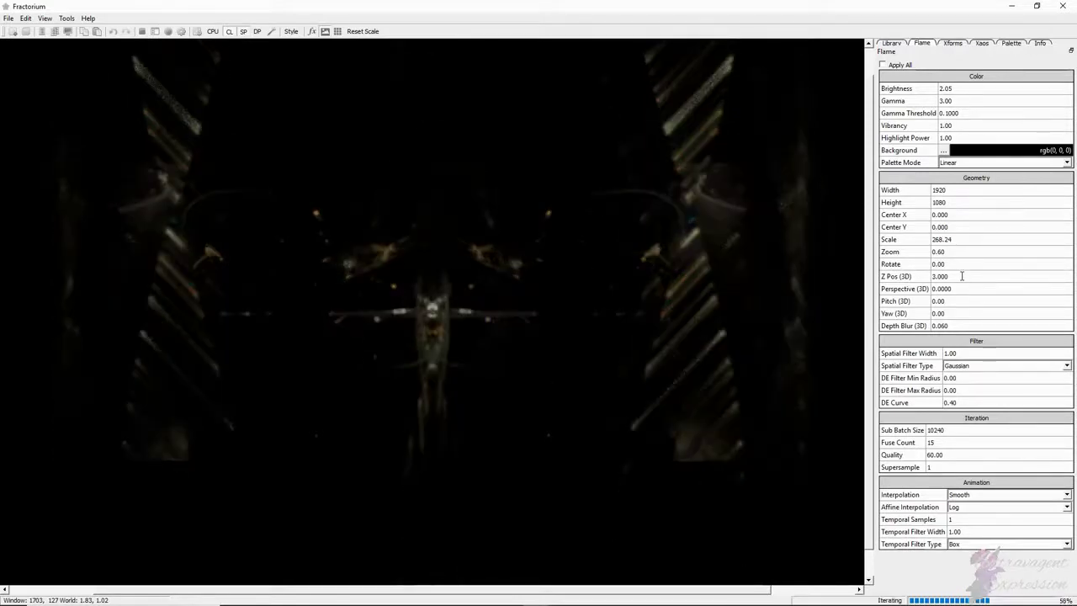
{"action": "scroll", "coordinate": [961, 276], "scroll_direction": "down", "scroll_amount": 2}
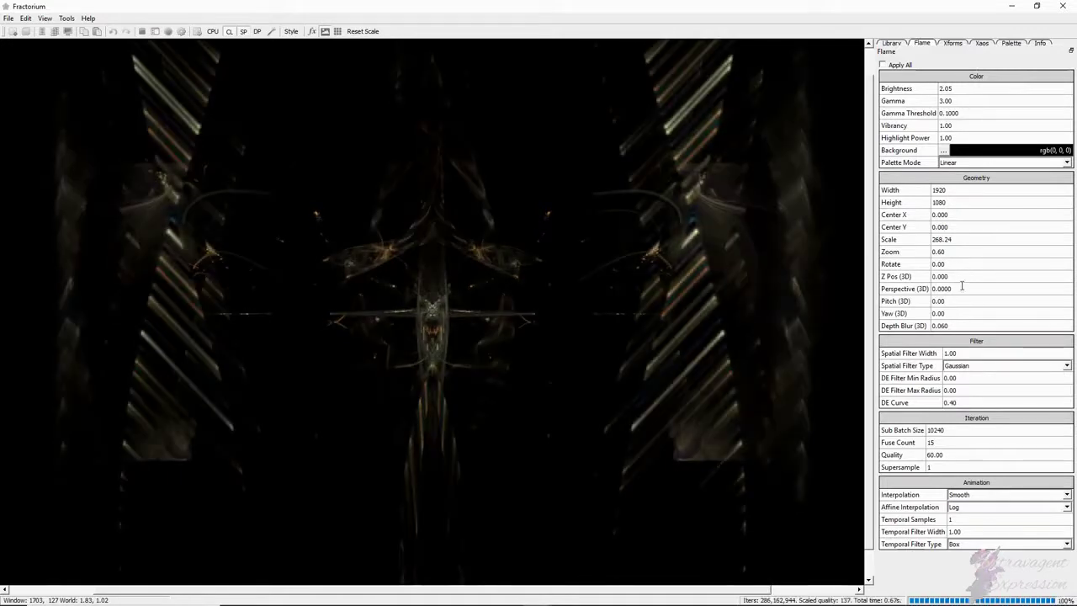
{"action": "scroll", "coordinate": [961, 288], "scroll_direction": "up", "scroll_amount": 4}
{"action": "scroll", "coordinate": [961, 288], "scroll_direction": "up", "scroll_amount": 3}
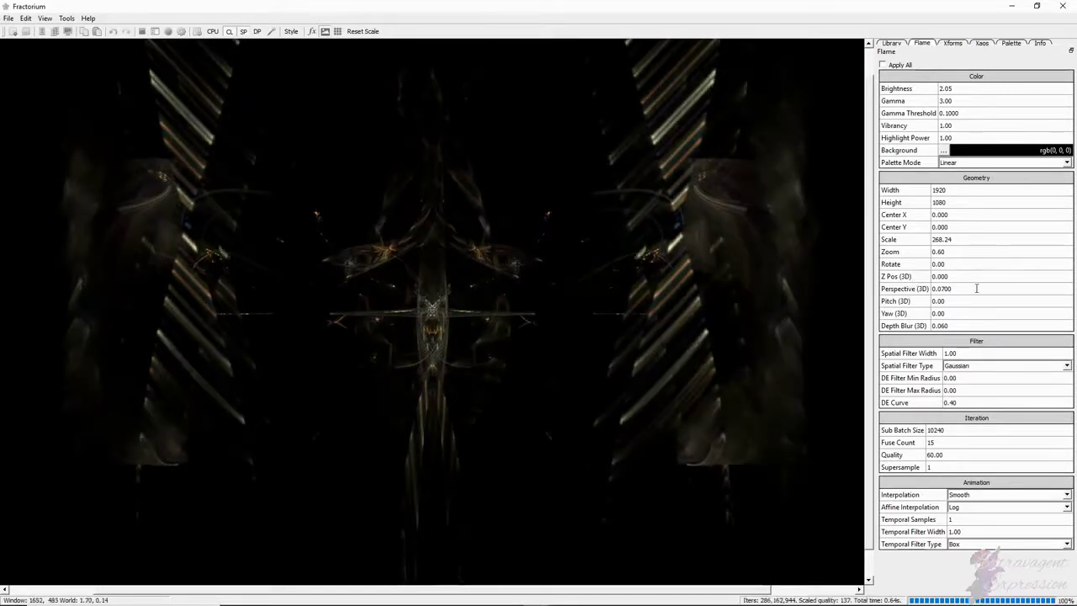
{"action": "scroll", "coordinate": [974, 289], "scroll_direction": "down", "scroll_amount": 4}
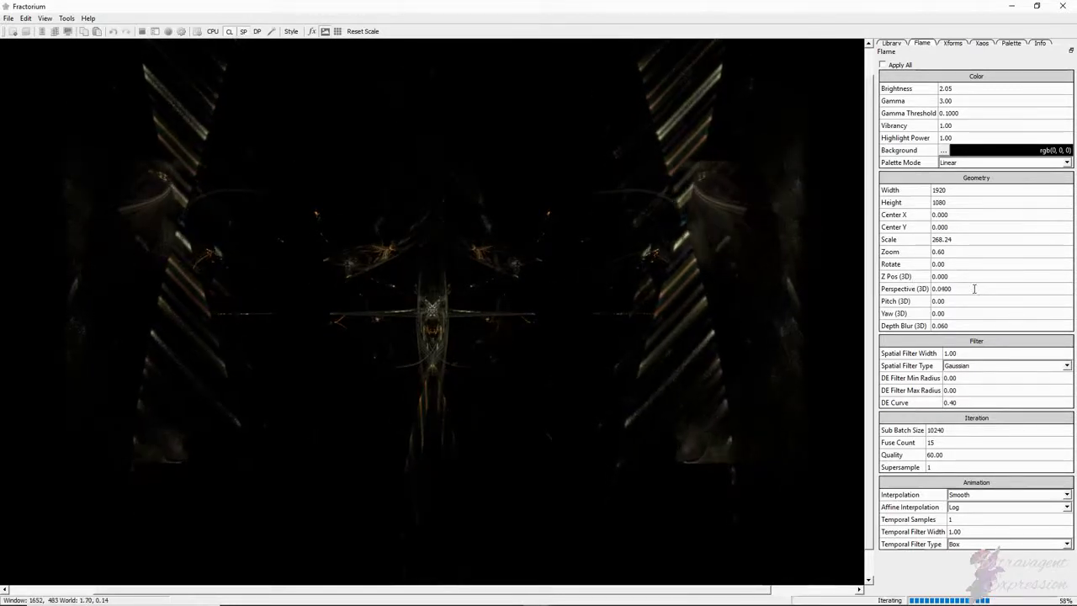
{"action": "scroll", "coordinate": [974, 288], "scroll_direction": "down", "scroll_amount": 4}
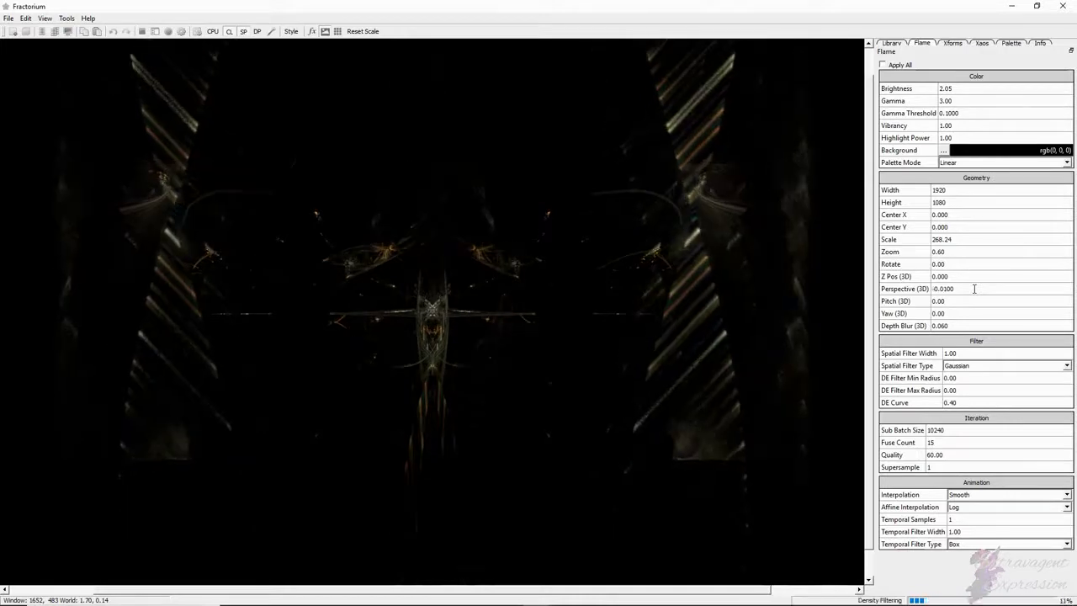
{"action": "scroll", "coordinate": [974, 288], "scroll_direction": "up", "scroll_amount": 1}
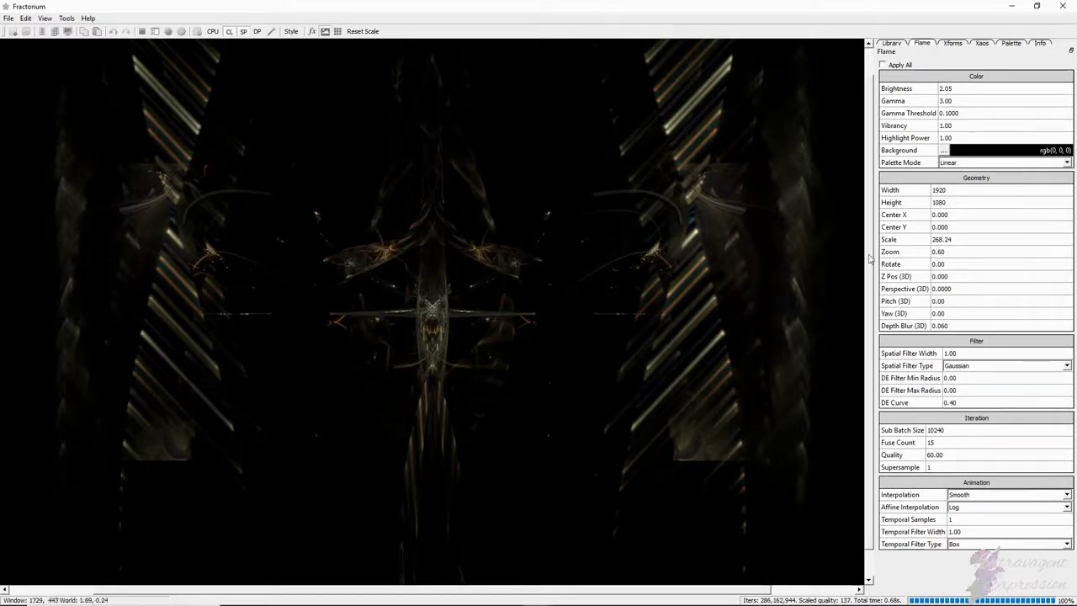
{"action": "scroll", "coordinate": [963, 324], "scroll_direction": "up", "scroll_amount": 4}
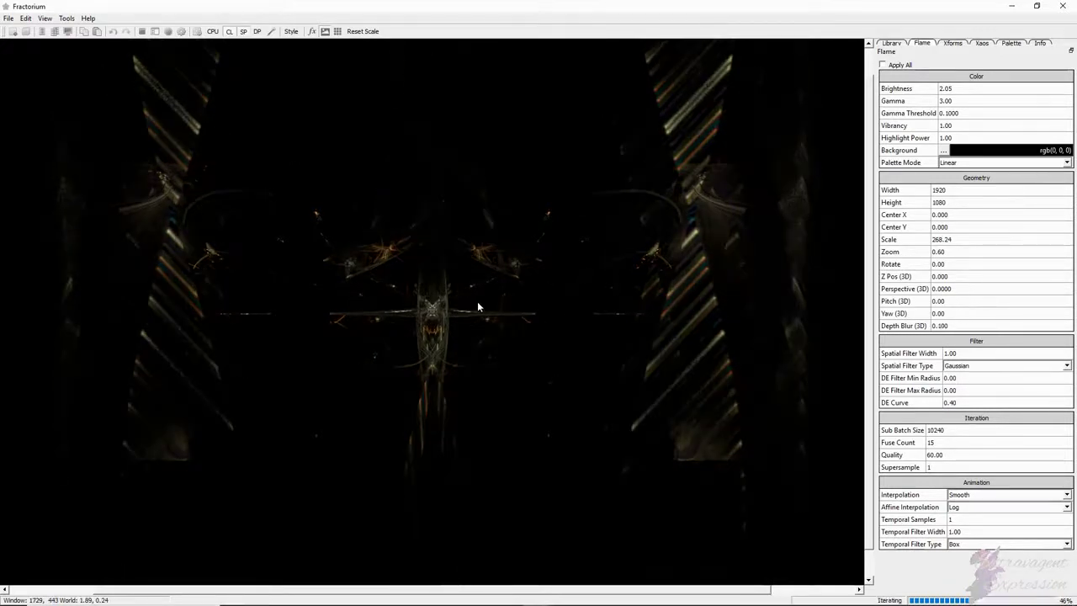
{"action": "scroll", "coordinate": [962, 326], "scroll_direction": "up", "scroll_amount": 10}
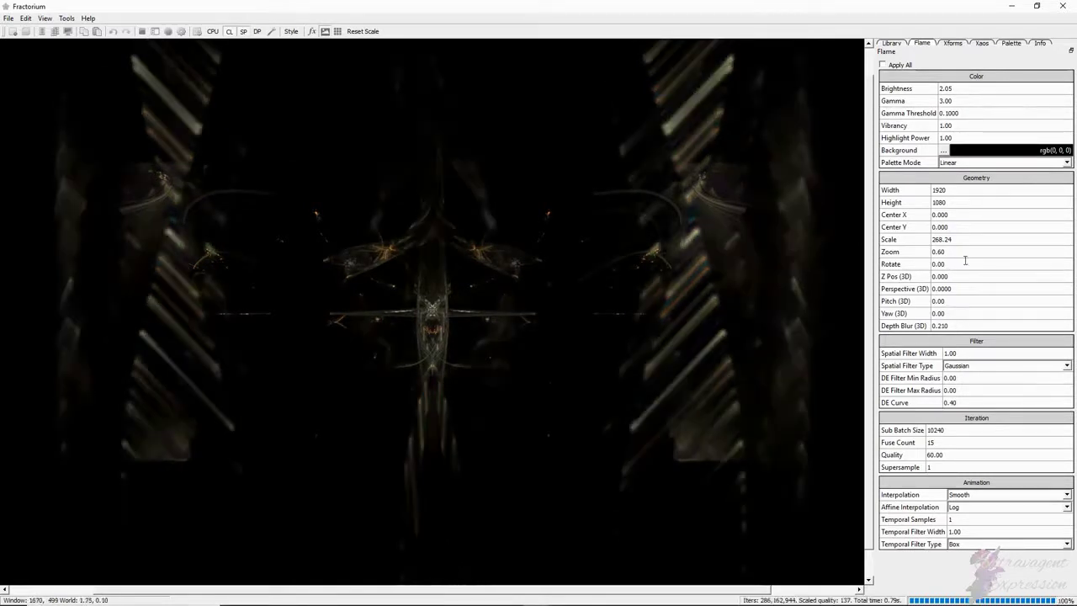
Scroll Zoom to 1.00, Perspective (3D) to 0.0500 and Yaw (3D) to 9.00 for a tilted view
{"action": "scroll", "coordinate": [966, 265], "scroll_direction": "up", "scroll_amount": 2}
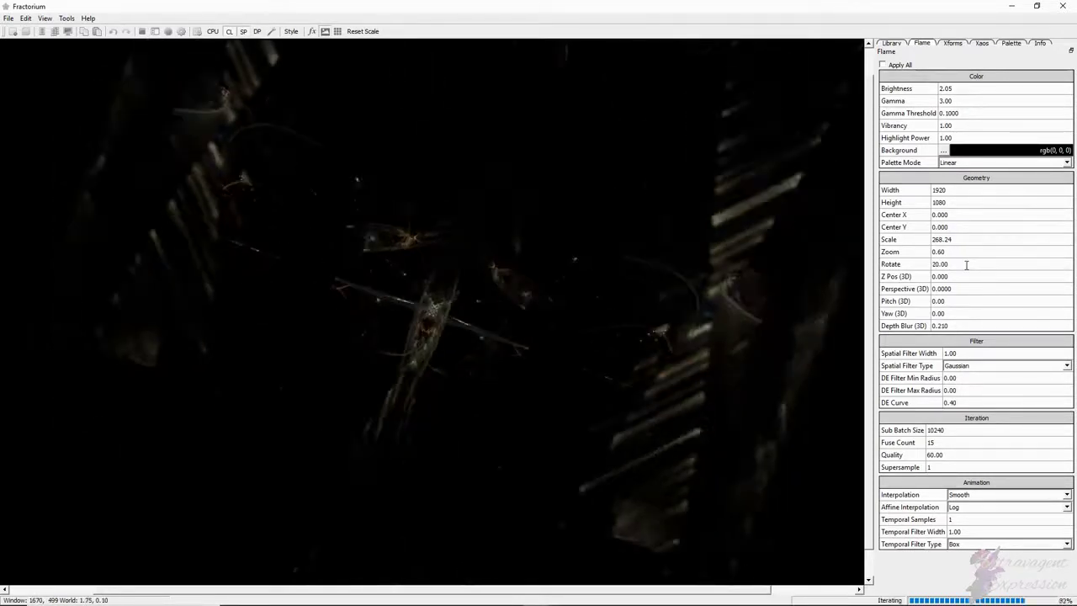
{"action": "scroll", "coordinate": [966, 265], "scroll_direction": "down", "scroll_amount": 2}
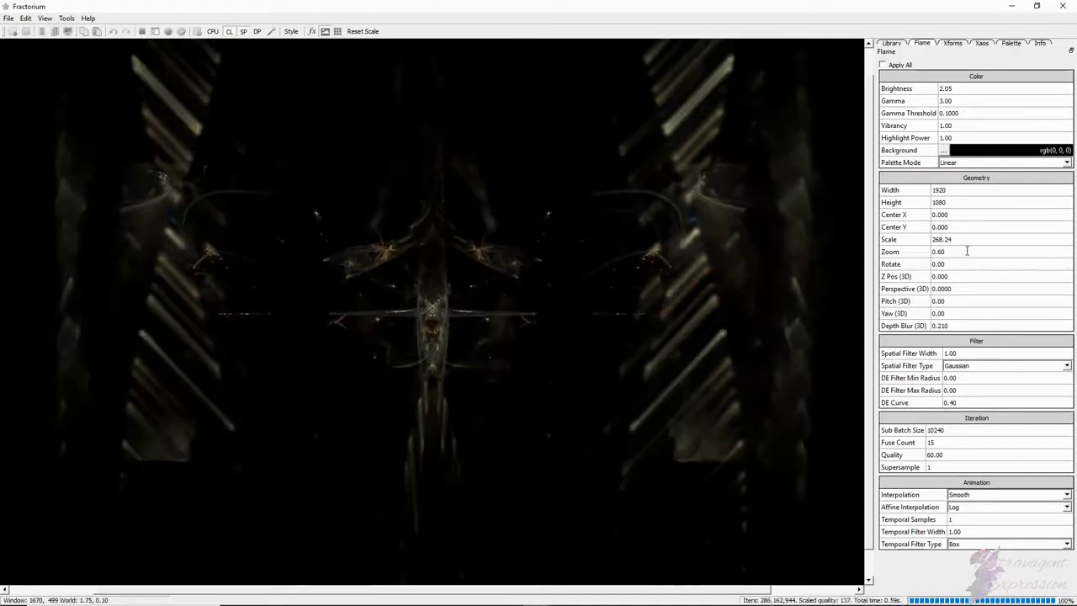
{"action": "scroll", "coordinate": [966, 250], "scroll_direction": "up", "scroll_amount": 4}
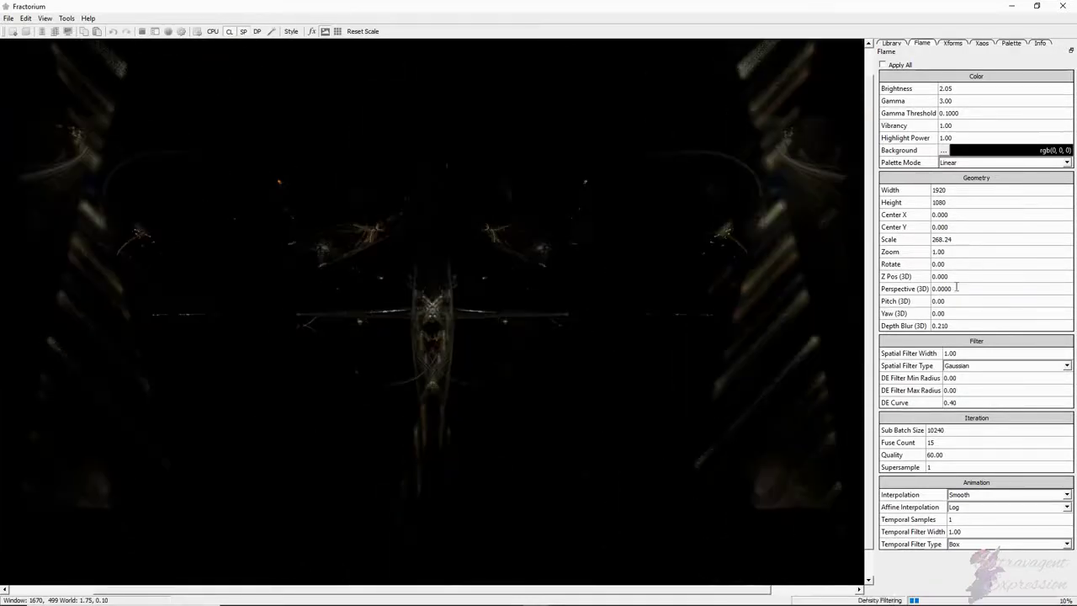
{"action": "scroll", "coordinate": [967, 291], "scroll_direction": "up", "scroll_amount": 1}
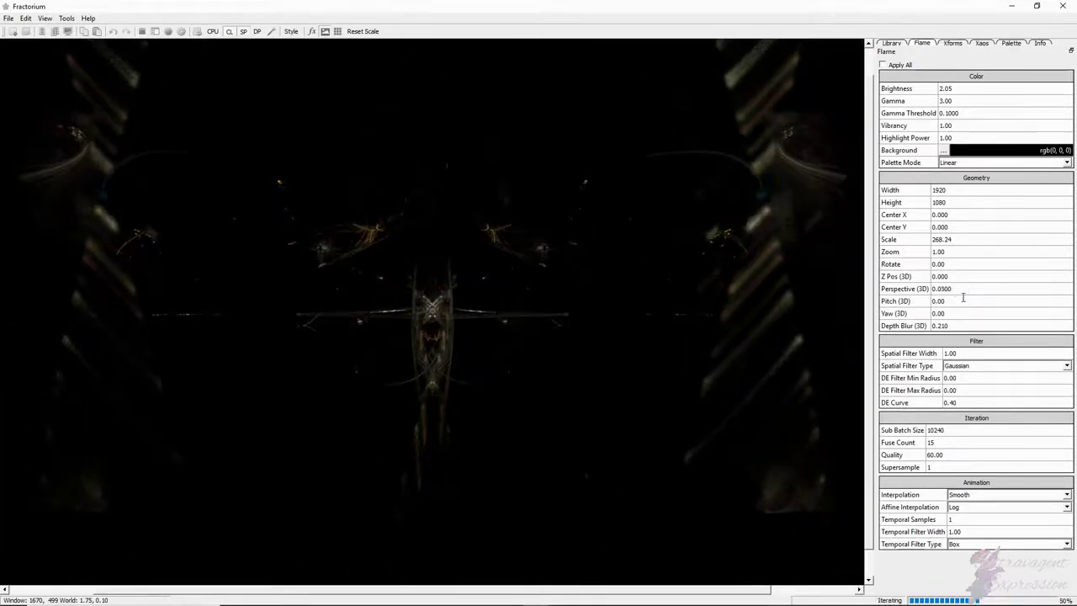
{"action": "scroll", "coordinate": [956, 312], "scroll_direction": "up", "scroll_amount": 1}
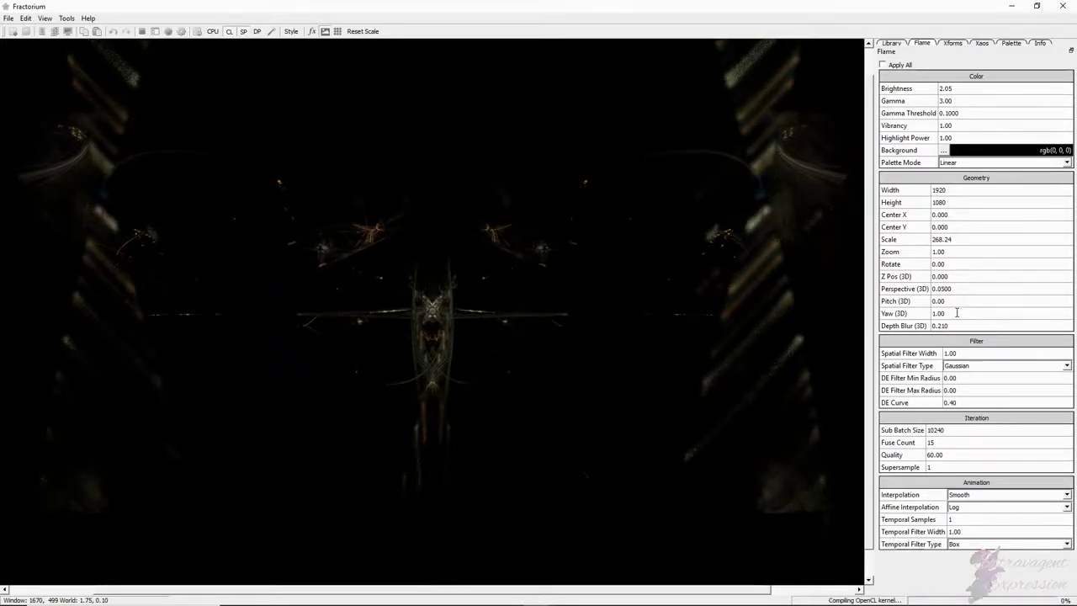
{"action": "scroll", "coordinate": [956, 313], "scroll_direction": "up", "scroll_amount": 8}
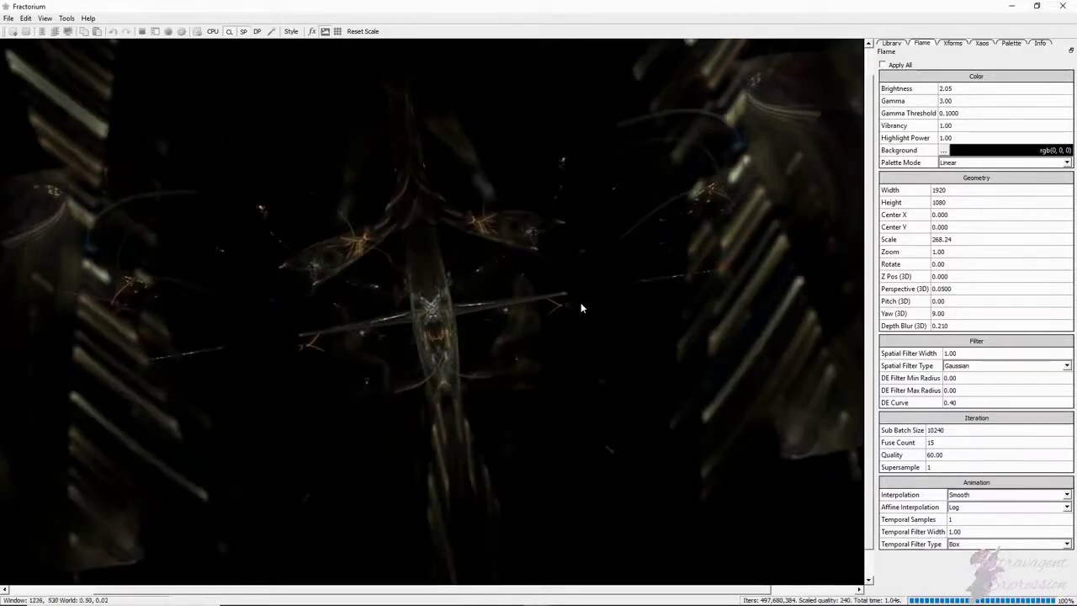
{"action": "left_click", "coordinate": [892, 42]}
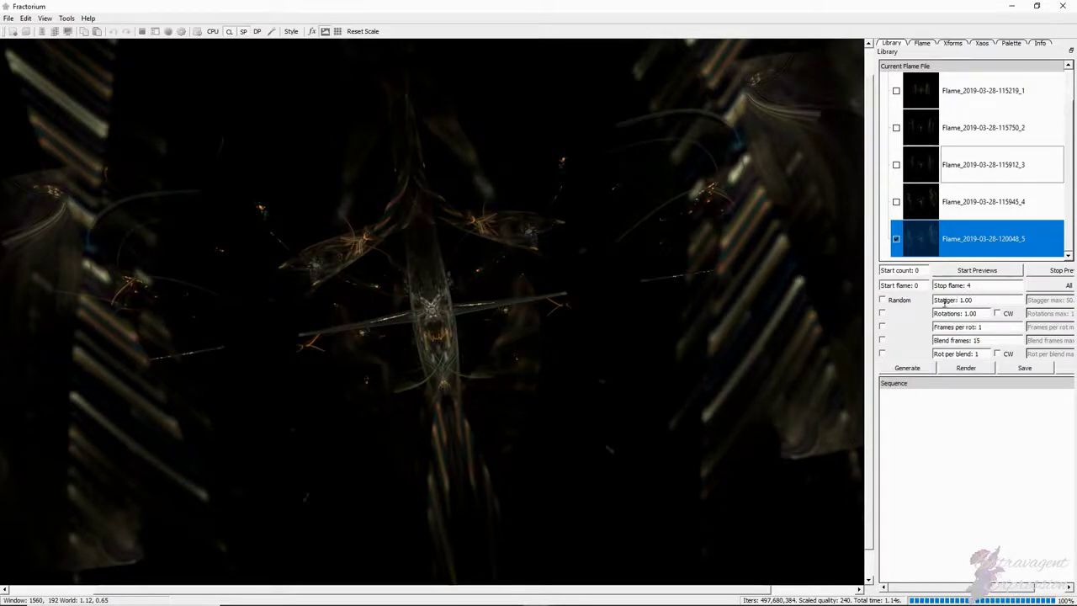
{"action": "mouse_move", "coordinate": [980, 300]}
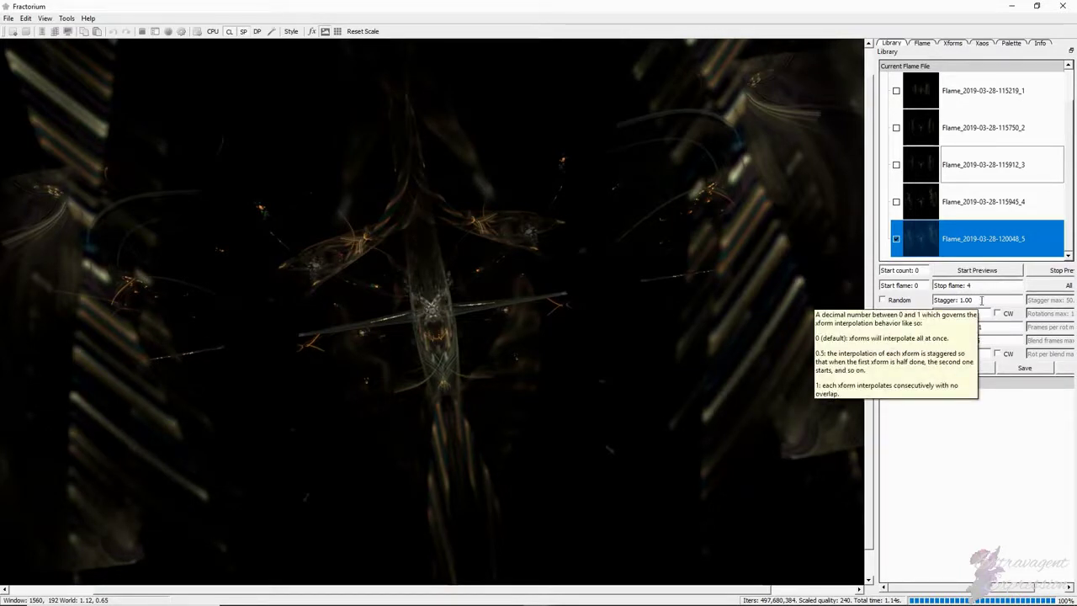
{"action": "left_click", "coordinate": [981, 313]}
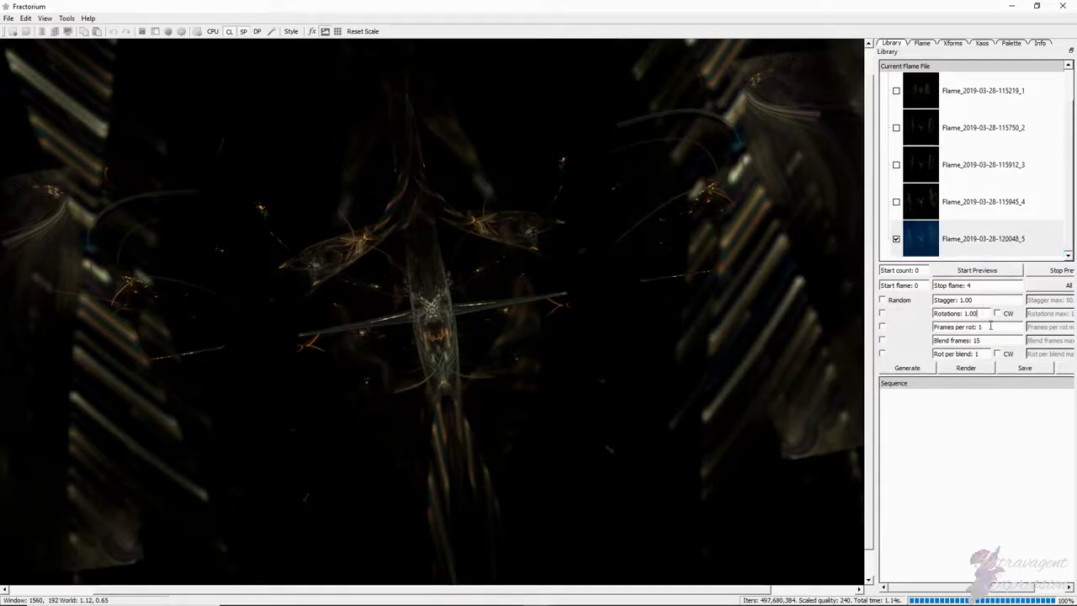
{"action": "scroll", "coordinate": [1066, 168], "scroll_direction": "up", "scroll_amount": 1}
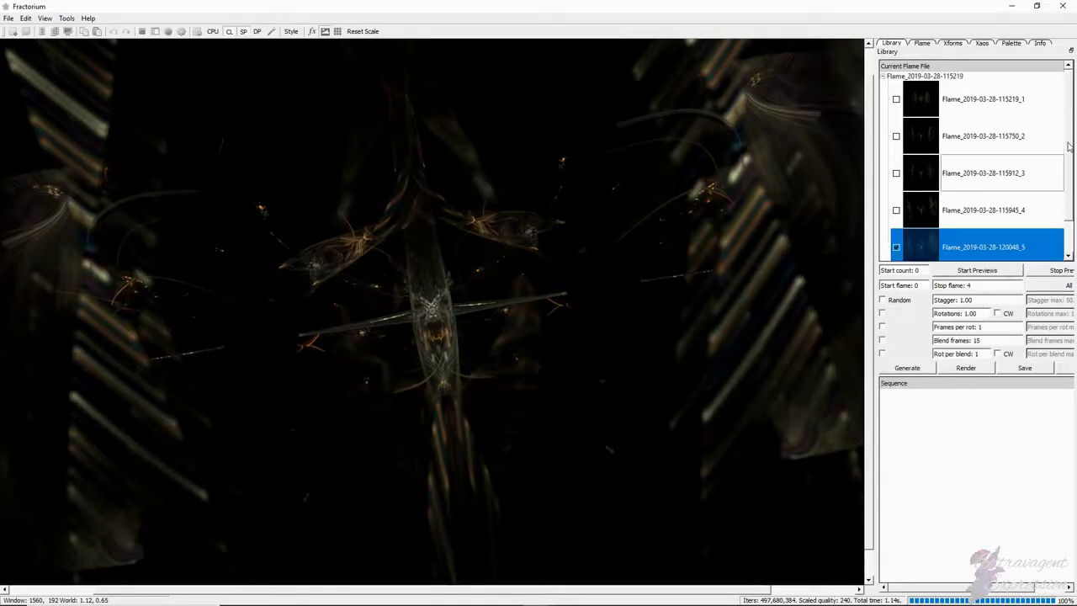
{"action": "scroll", "coordinate": [1068, 149], "scroll_direction": "down", "scroll_amount": 1}
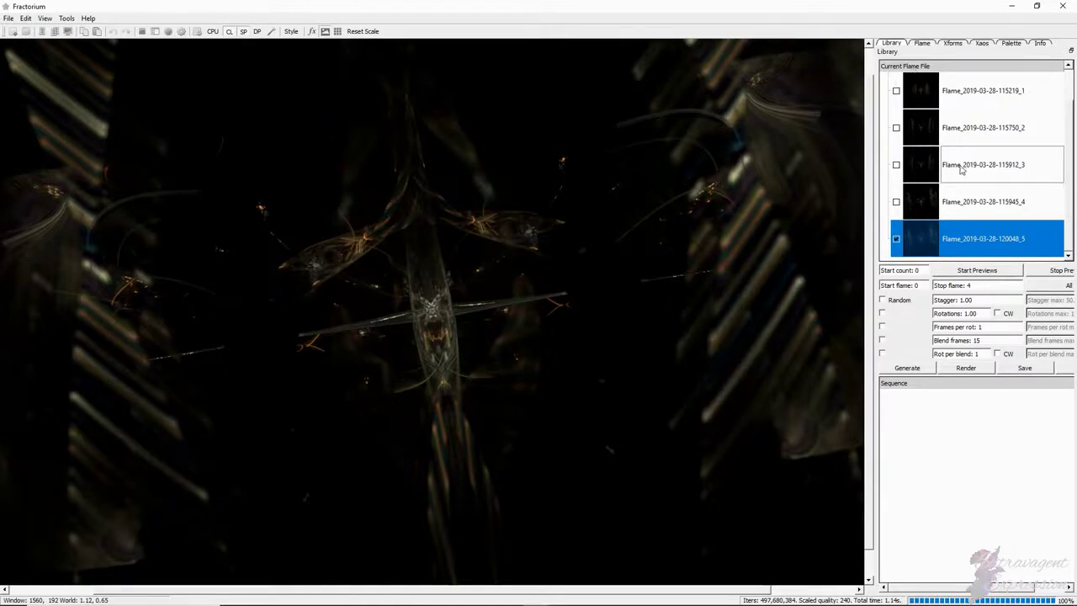
{"action": "left_click", "coordinate": [979, 312]}
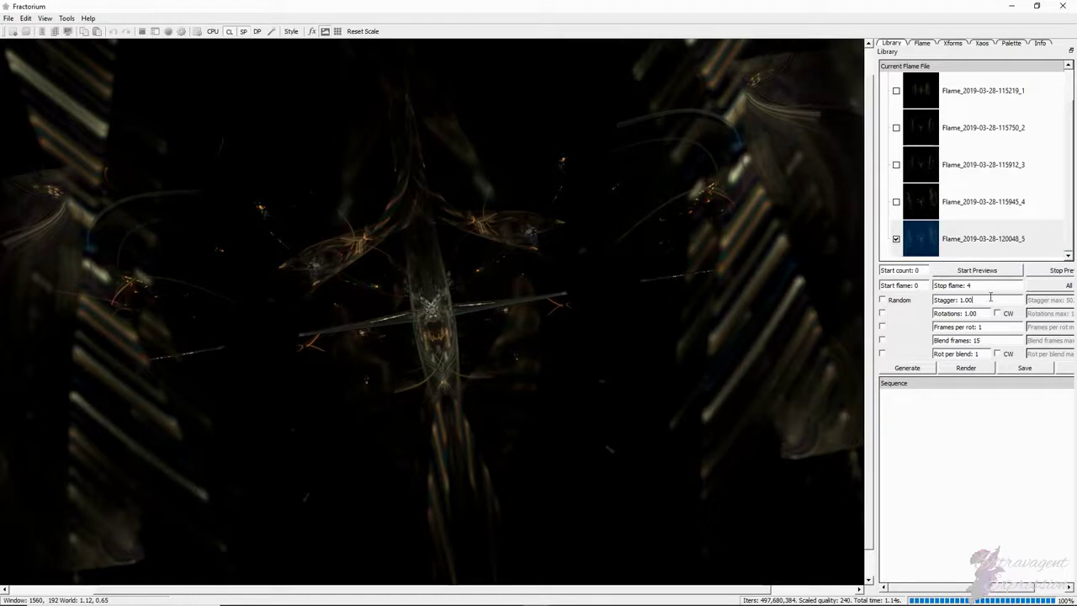
{"action": "mouse_move", "coordinate": [990, 297]}
{"action": "left_click", "coordinate": [883, 341]}
{"action": "left_click_drag", "start_coordinate": [950, 586], "coordinate": [910, 591]}
{"action": "left_click", "coordinate": [882, 340]}
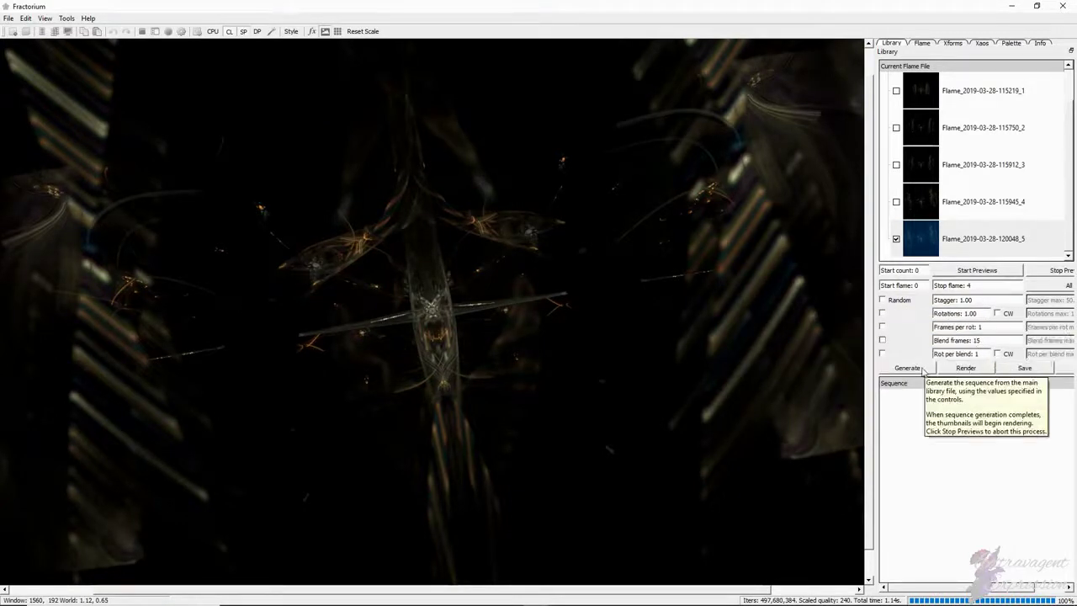
Generate the interpolated sequence from the library flames and open Final Render for 1920×1080 PNGs
{"action": "left_click", "coordinate": [910, 369]}
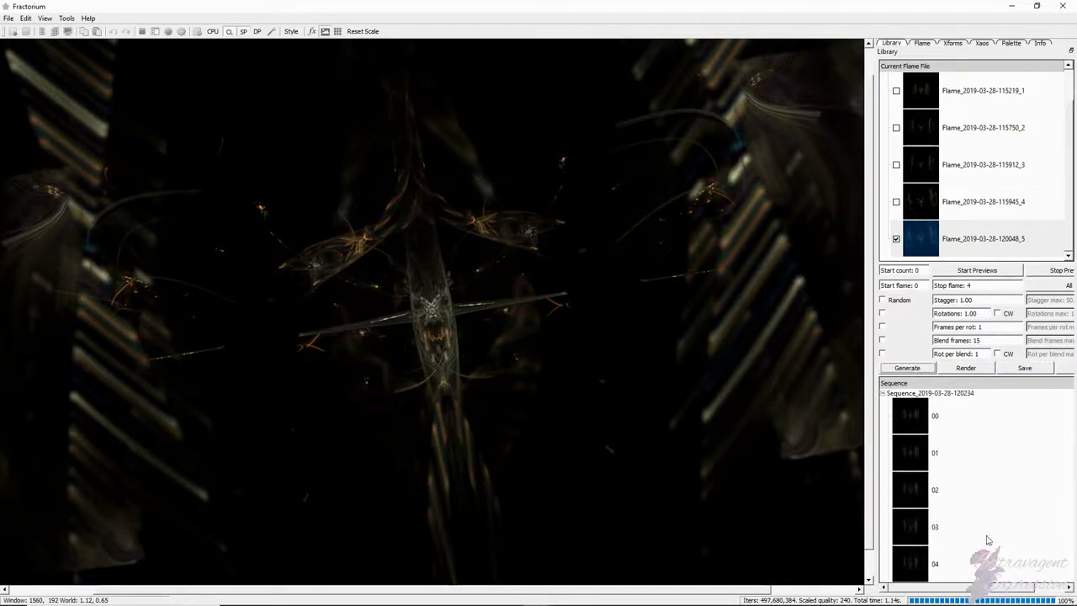
{"action": "scroll", "coordinate": [979, 522], "scroll_direction": "down", "scroll_amount": 15}
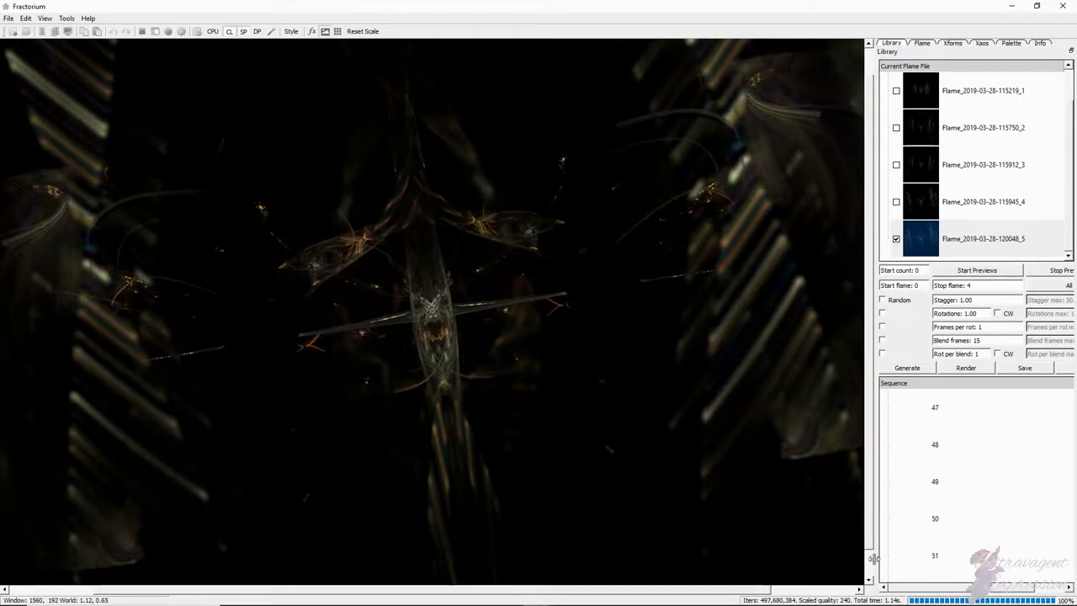
{"action": "left_click_drag", "start_coordinate": [873, 558], "coordinate": [836, 558]}
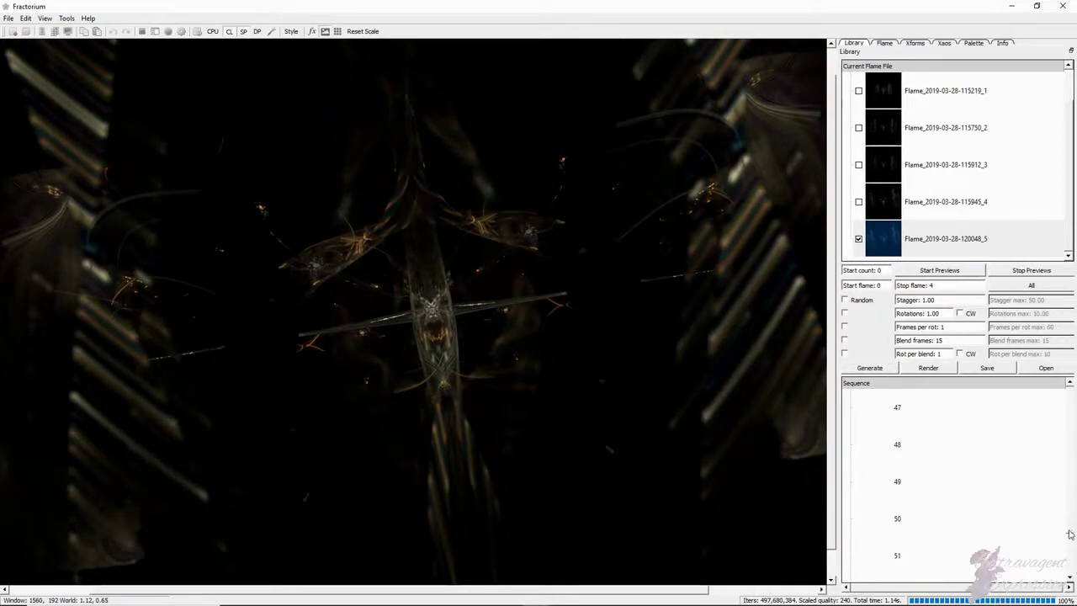
{"action": "scroll", "coordinate": [1068, 546], "scroll_direction": "down", "scroll_amount": 3}
{"action": "left_click_drag", "start_coordinate": [1071, 575], "coordinate": [1069, 384]}
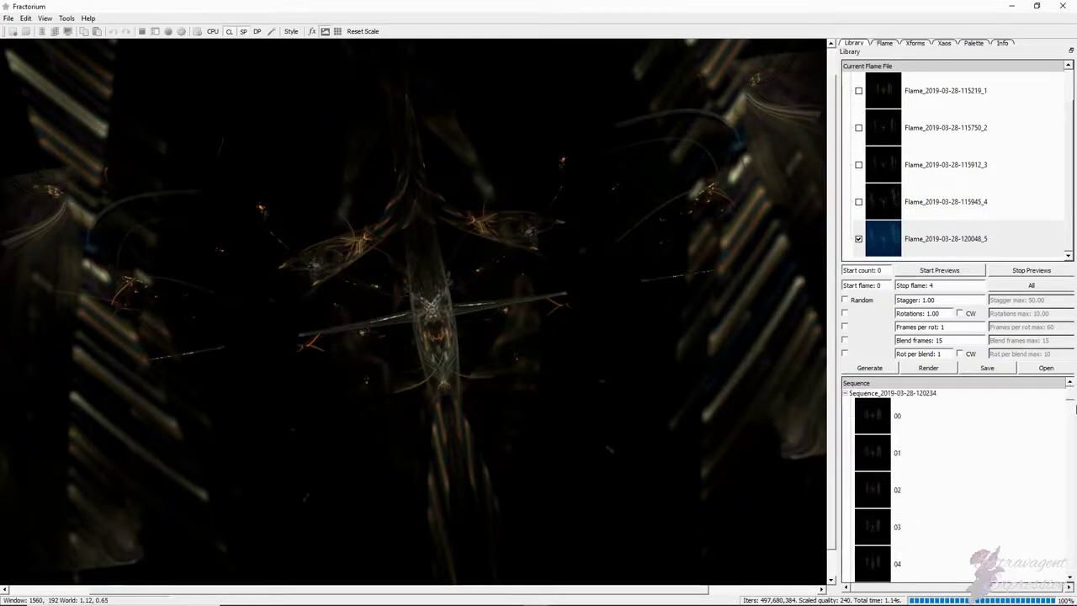
{"action": "left_click", "coordinate": [928, 368]}
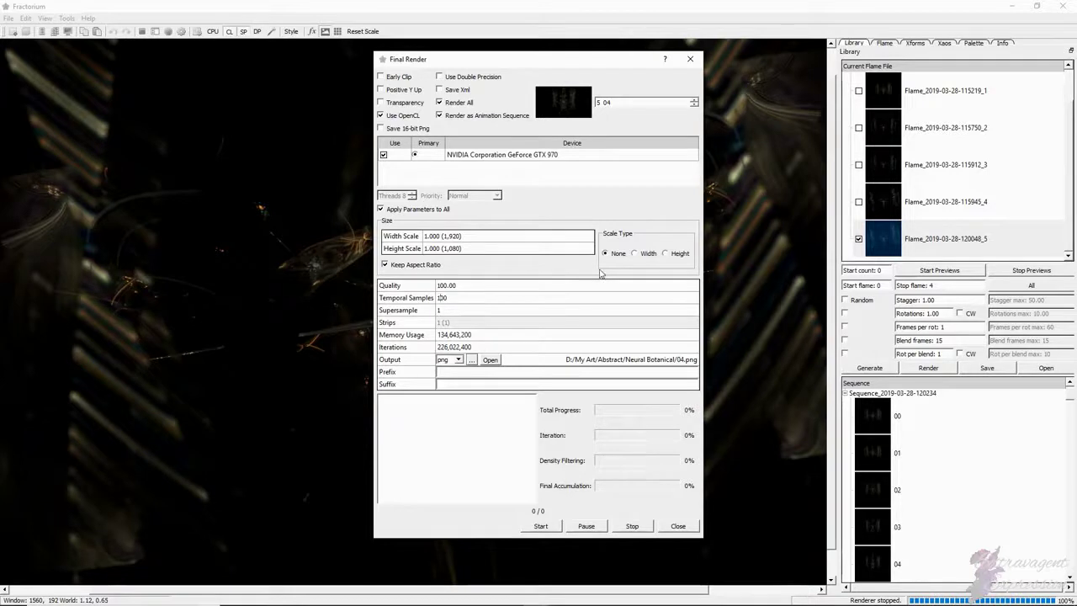
Keep png as the Final Render output format after reviewing the available formats
{"action": "left_click", "coordinate": [458, 360]}
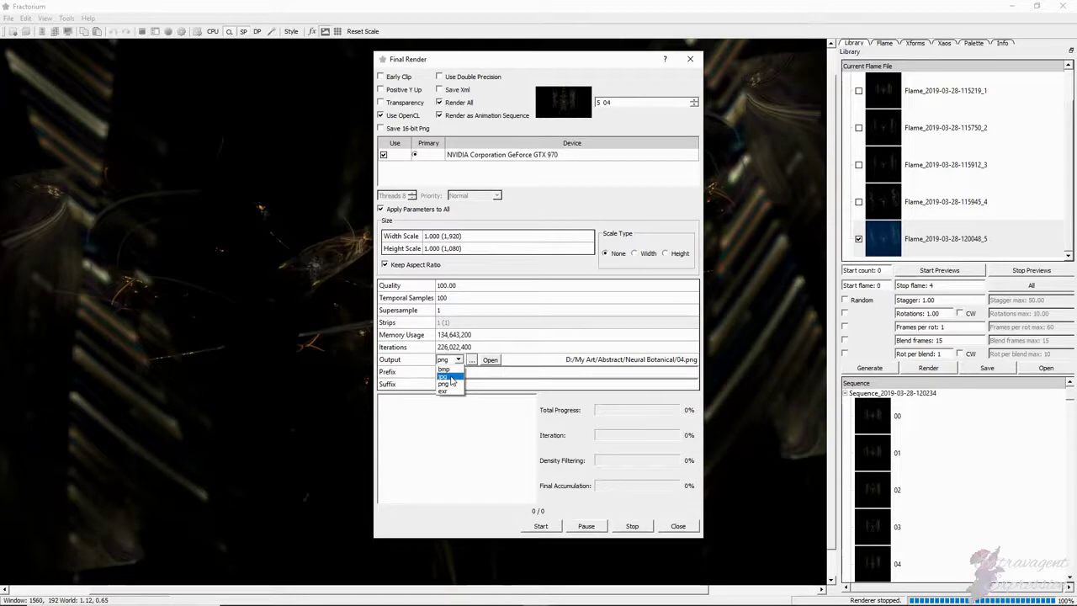
{"action": "left_click", "coordinate": [459, 364]}
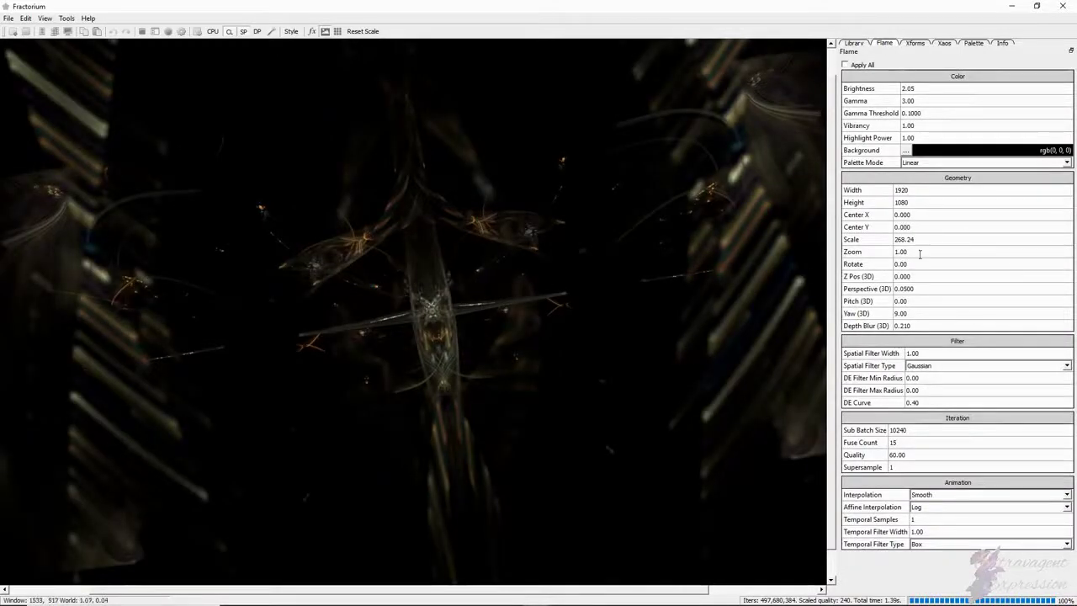
Zoom the flame preview until Scale reads 518.24, then select the Depth Blur (3D) field
{"action": "scroll", "coordinate": [919, 252], "scroll_direction": "down", "scroll_amount": 1}
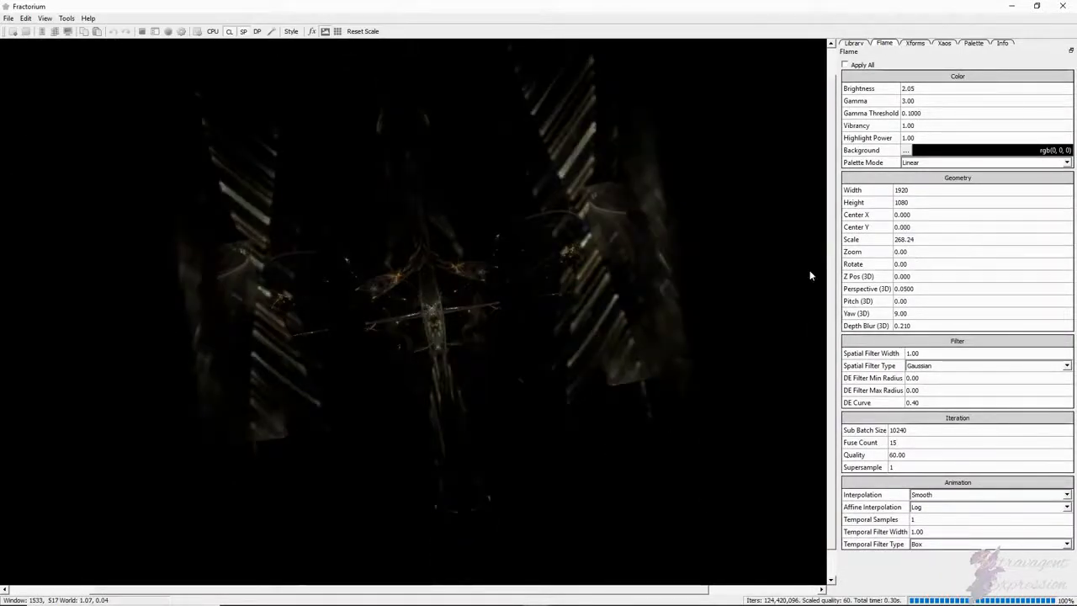
{"action": "scroll", "coordinate": [461, 329], "scroll_direction": "up", "scroll_amount": 5}
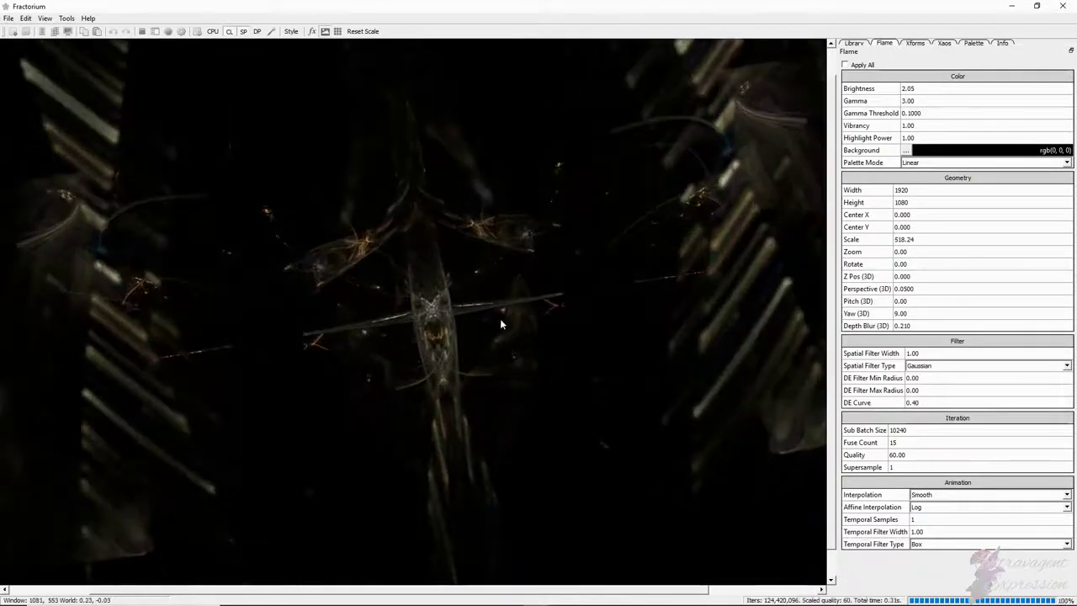
{"action": "left_click", "coordinate": [915, 325]}
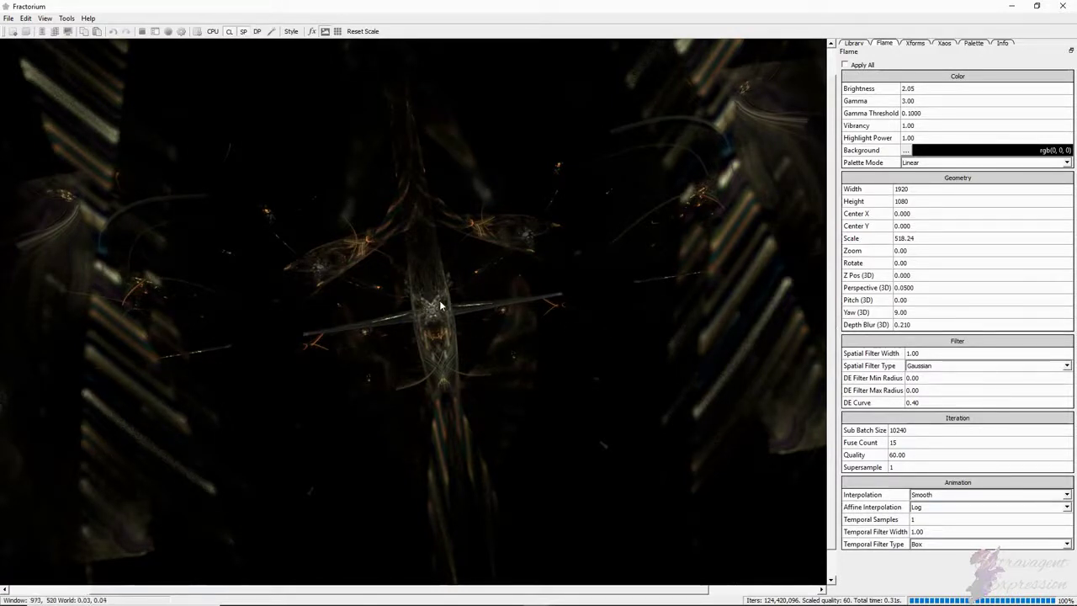
{"action": "left_click", "coordinate": [862, 43]}
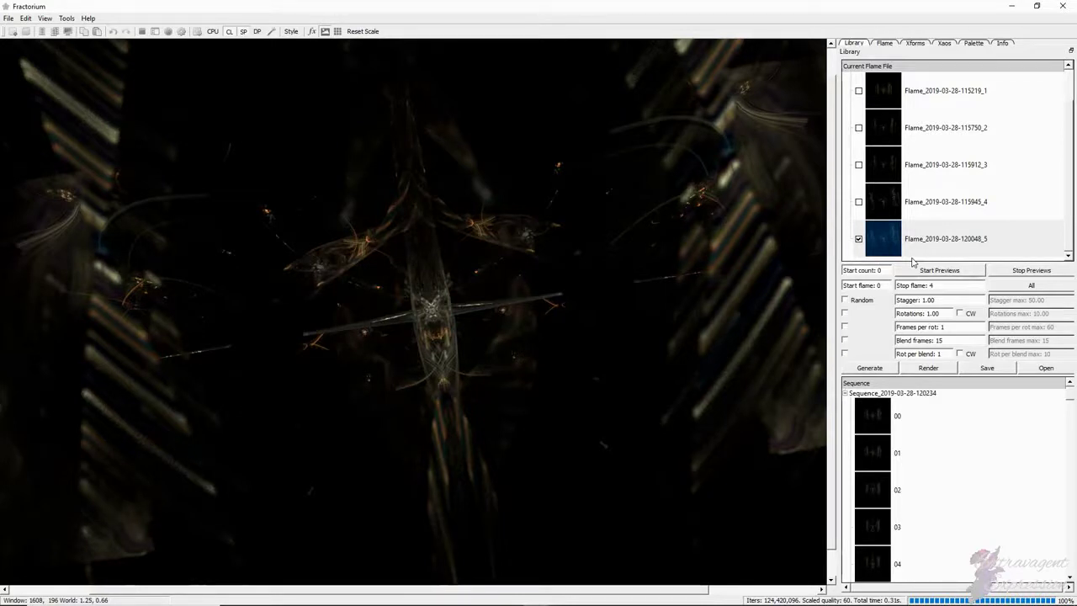
{"action": "left_click_drag", "start_coordinate": [1069, 402], "coordinate": [1073, 596]}
{"action": "left_click", "coordinate": [888, 44]}
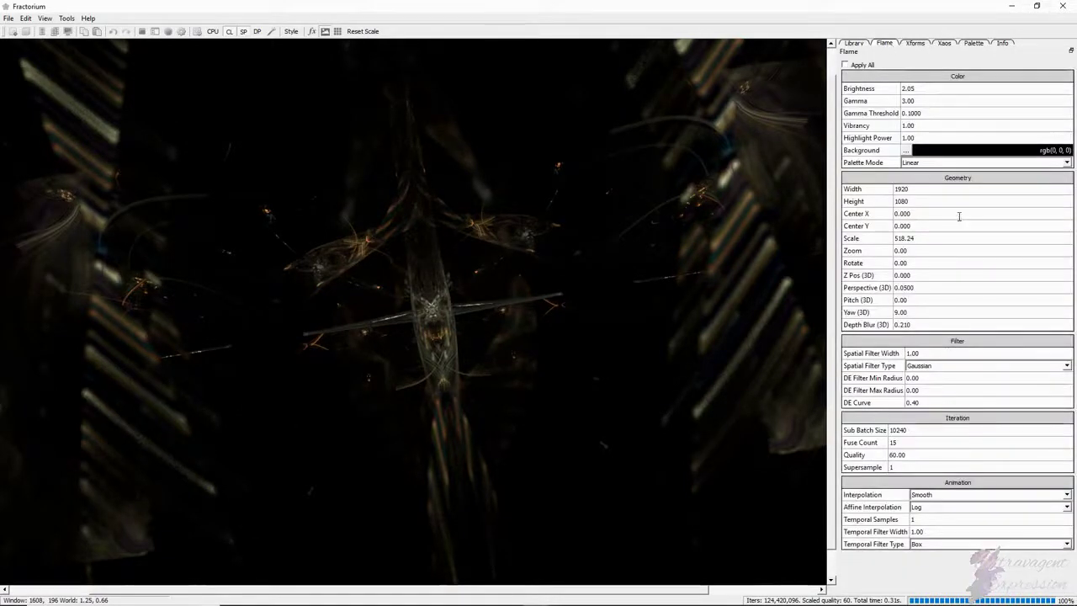
{"action": "left_click", "coordinate": [855, 42]}
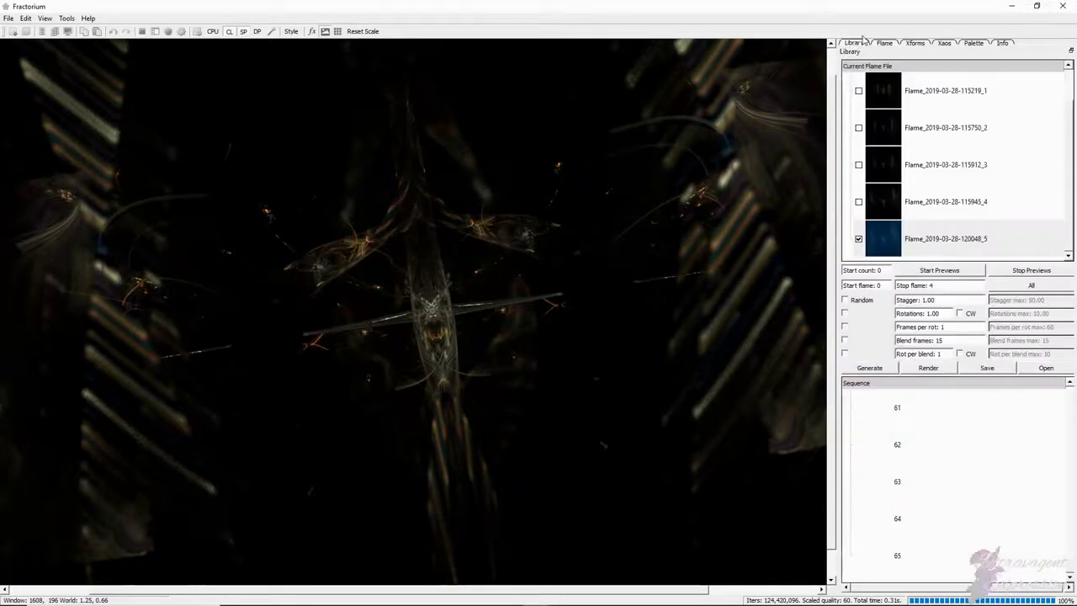
{"action": "mouse_move", "coordinate": [289, 595]}
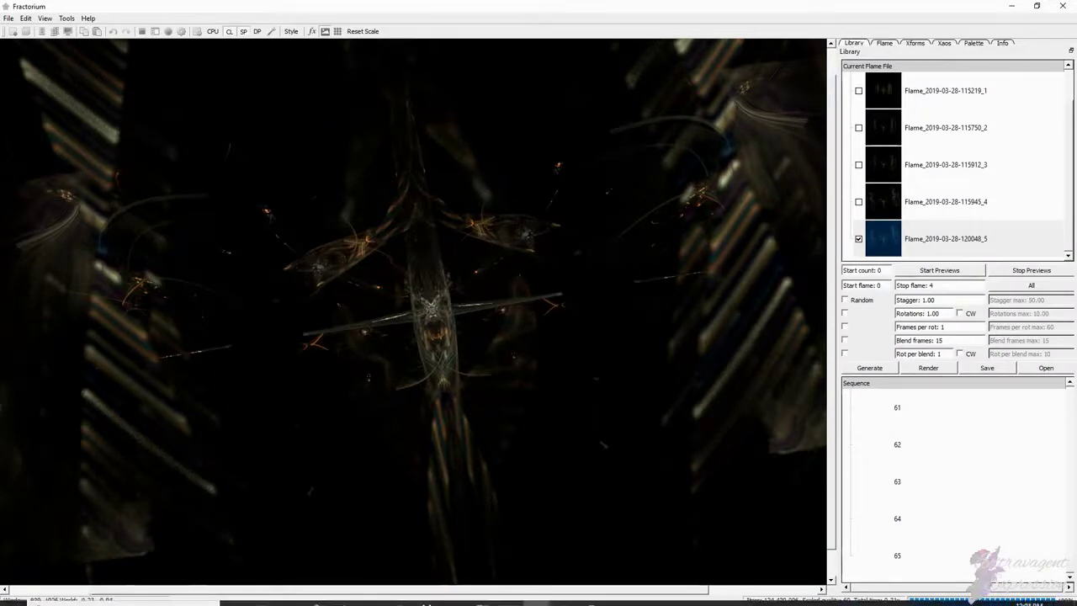
Open Final Render for the sequence and browse for the output folder
{"action": "left_click", "coordinate": [927, 368]}
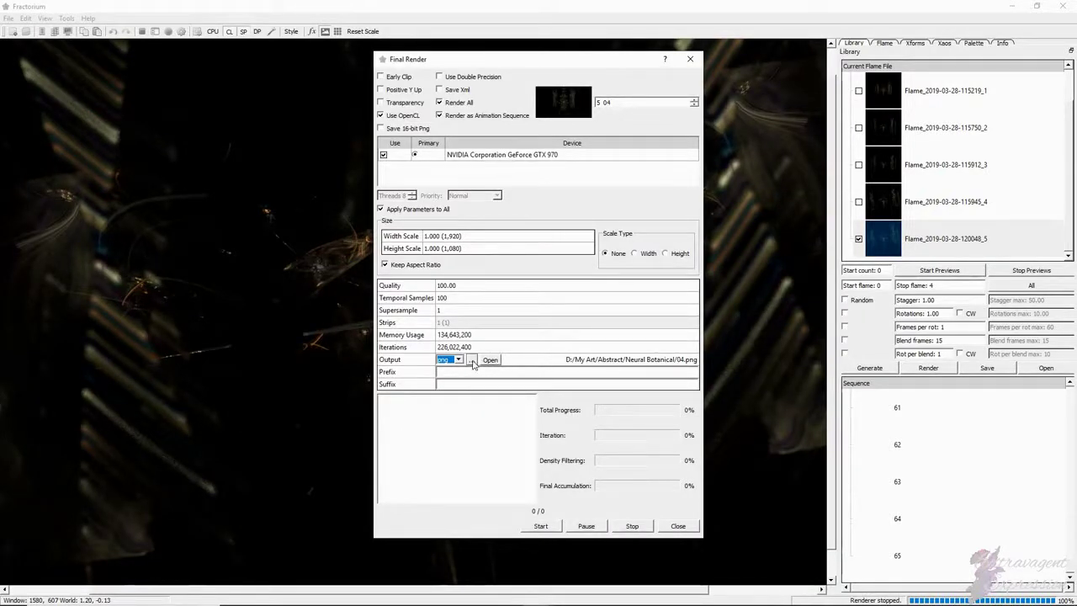
{"action": "left_click", "coordinate": [472, 360]}
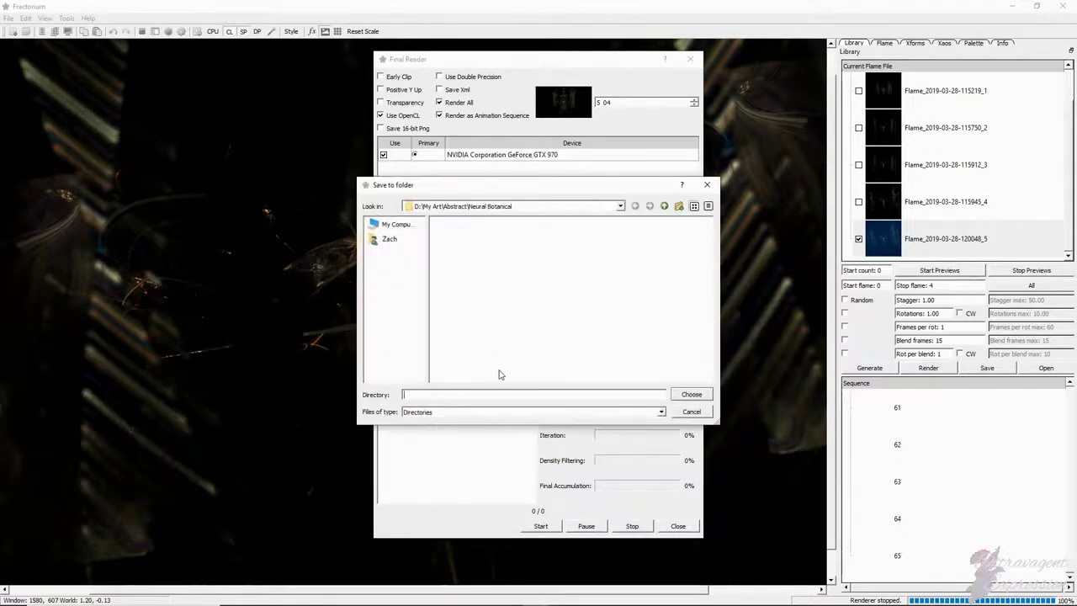
Choose D:/My Art/Abstract/Neural Botanical as the render output folder
{"action": "left_click", "coordinate": [663, 206]}
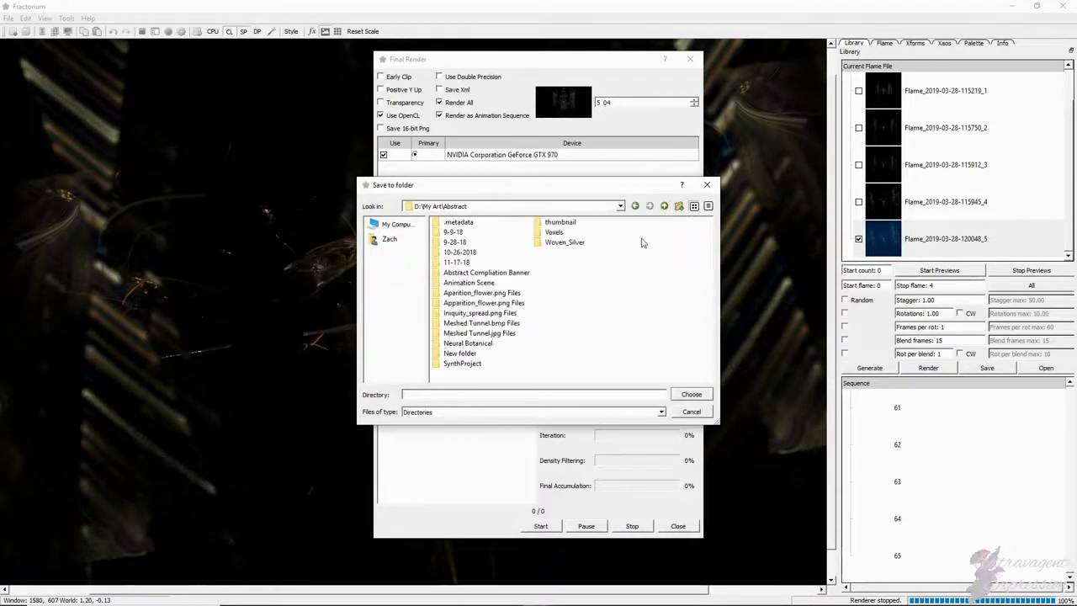
{"action": "double_click", "coordinate": [459, 344]}
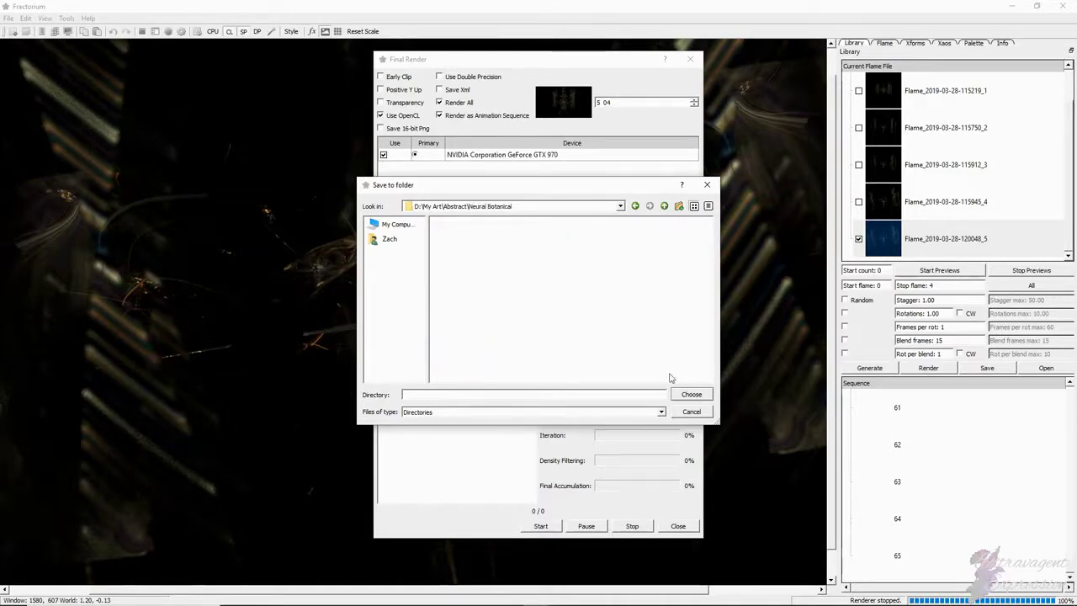
{"action": "left_click", "coordinate": [691, 394]}
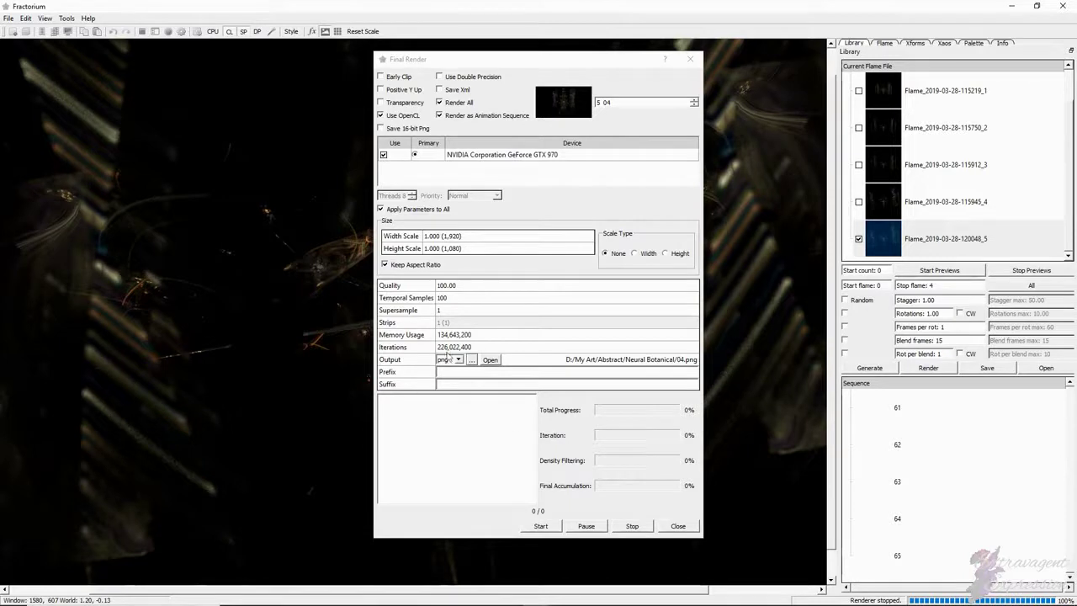
{"action": "left_click", "coordinate": [439, 371]}
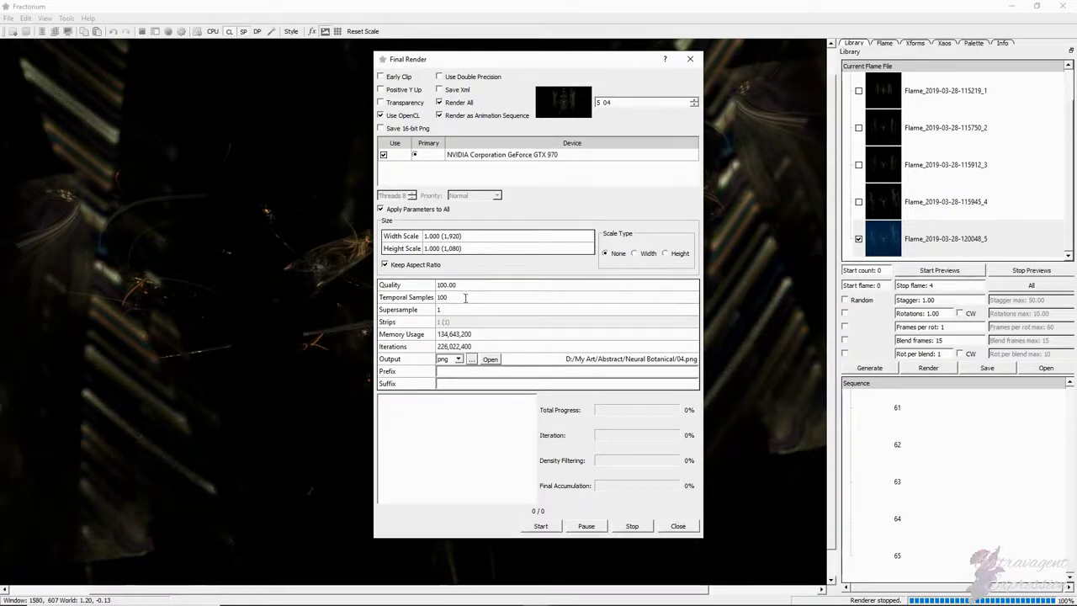
{"action": "scroll", "coordinate": [458, 284], "scroll_direction": "up", "scroll_amount": 5}
{"action": "scroll", "coordinate": [458, 285], "scroll_direction": "up", "scroll_amount": 6}
{"action": "scroll", "coordinate": [464, 284], "scroll_direction": "up", "scroll_amount": 10}
{"action": "scroll", "coordinate": [464, 284], "scroll_direction": "down", "scroll_amount": 12}
{"action": "scroll", "coordinate": [464, 284], "scroll_direction": "down", "scroll_amount": 2}
{"action": "scroll", "coordinate": [463, 286], "scroll_direction": "down", "scroll_amount": 2}
{"action": "scroll", "coordinate": [458, 285], "scroll_direction": "up", "scroll_amount": 2}
{"action": "left_click", "coordinate": [446, 285]}
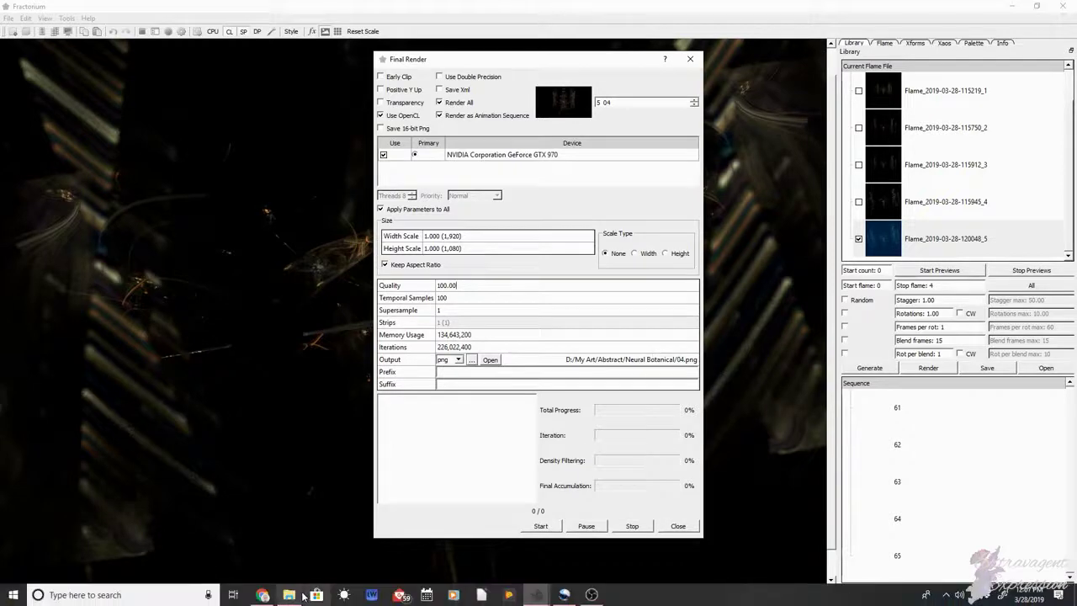
Step back through the rendered frames in Photos from 018.png to 011.png
{"action": "left_click", "coordinate": [296, 594]}
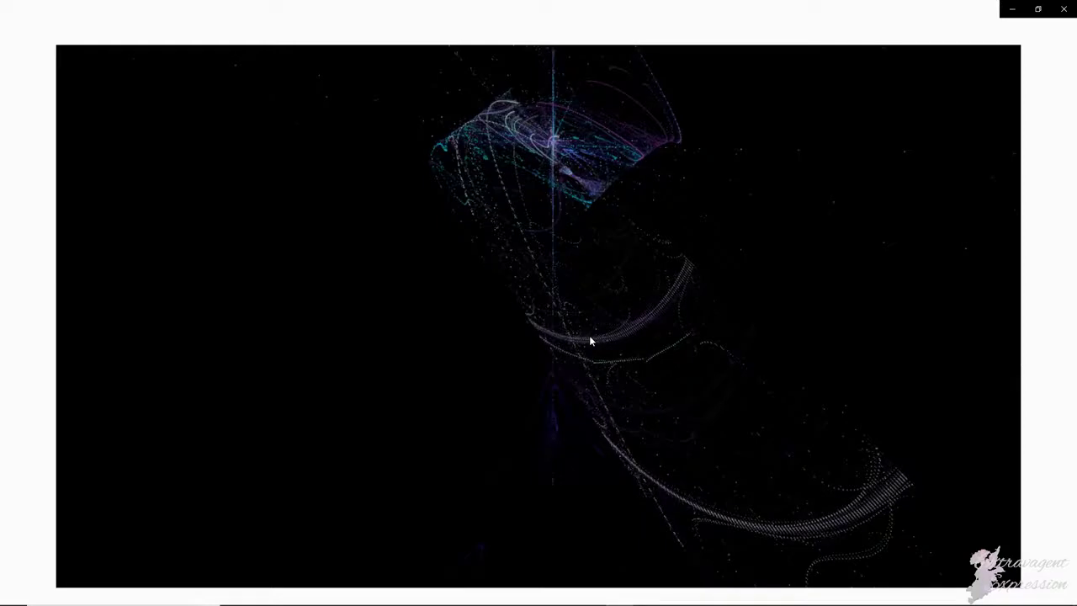
{"action": "key", "text": "Left"}
{"action": "key", "text": "Left"}
{"action": "key", "text": "Left"}
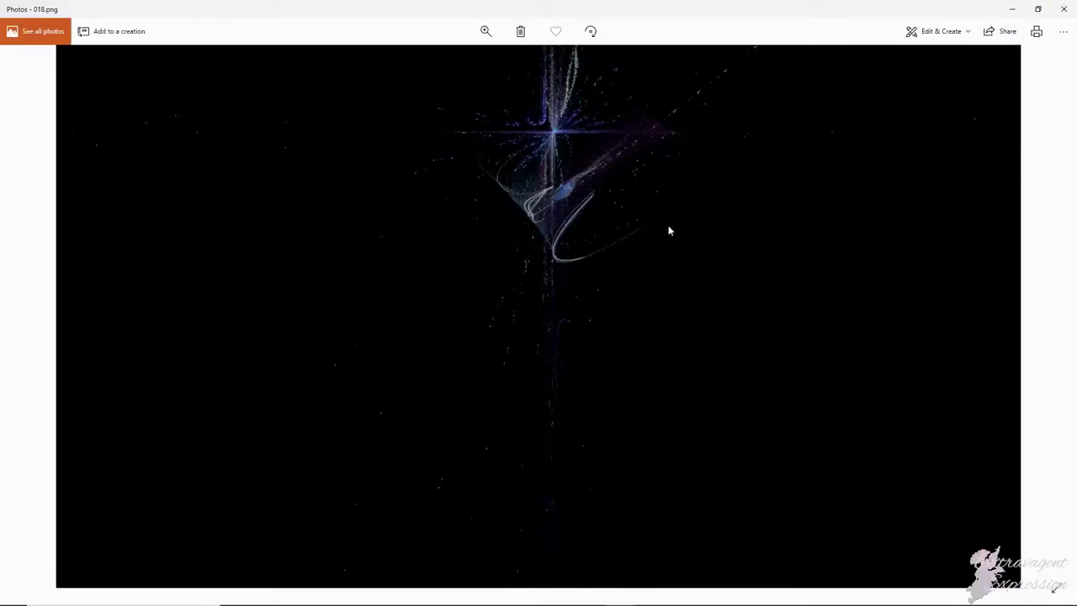
{"action": "key", "text": "Left"}
{"action": "key", "text": "Left"}
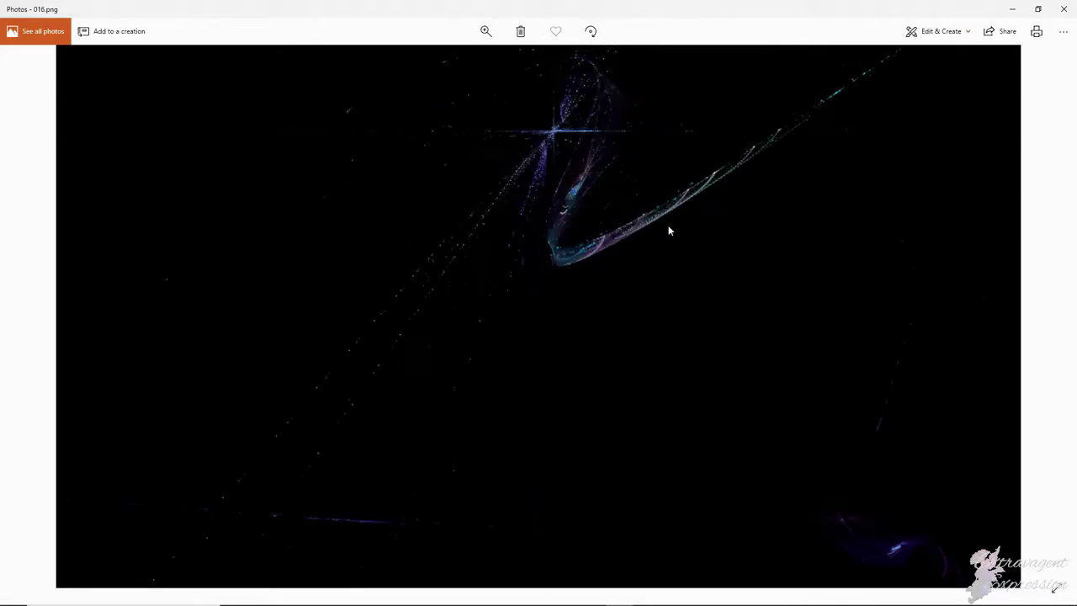
{"action": "key", "text": "Left"}
{"action": "key", "text": "Left"}
{"action": "key", "text": "Left"}
{"action": "key", "text": "Left"}
{"action": "key", "text": "Left"}
{"action": "key", "text": "Left"}
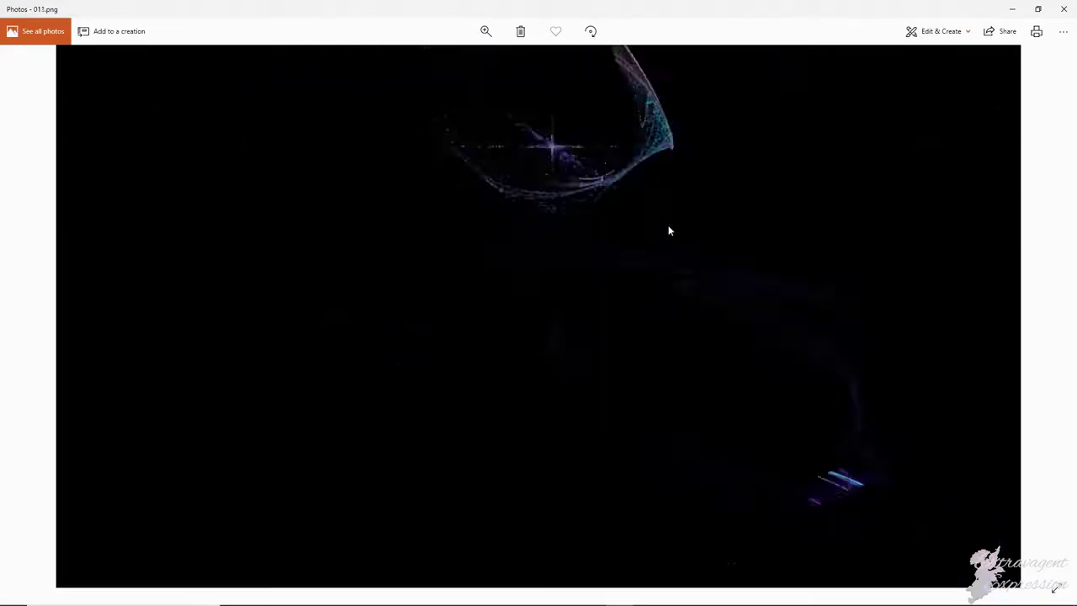
Close Photos, then minimize the rendered-frames folder and Fractorium
{"action": "left_click", "coordinate": [1064, 8]}
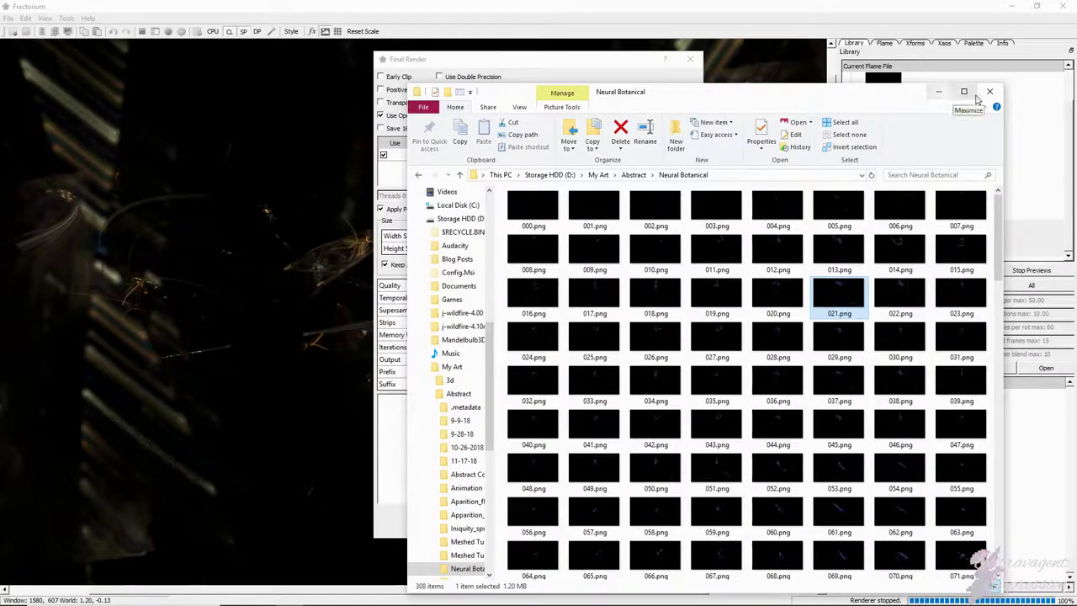
{"action": "left_click", "coordinate": [939, 96]}
{"action": "mouse_move", "coordinate": [458, 595]}
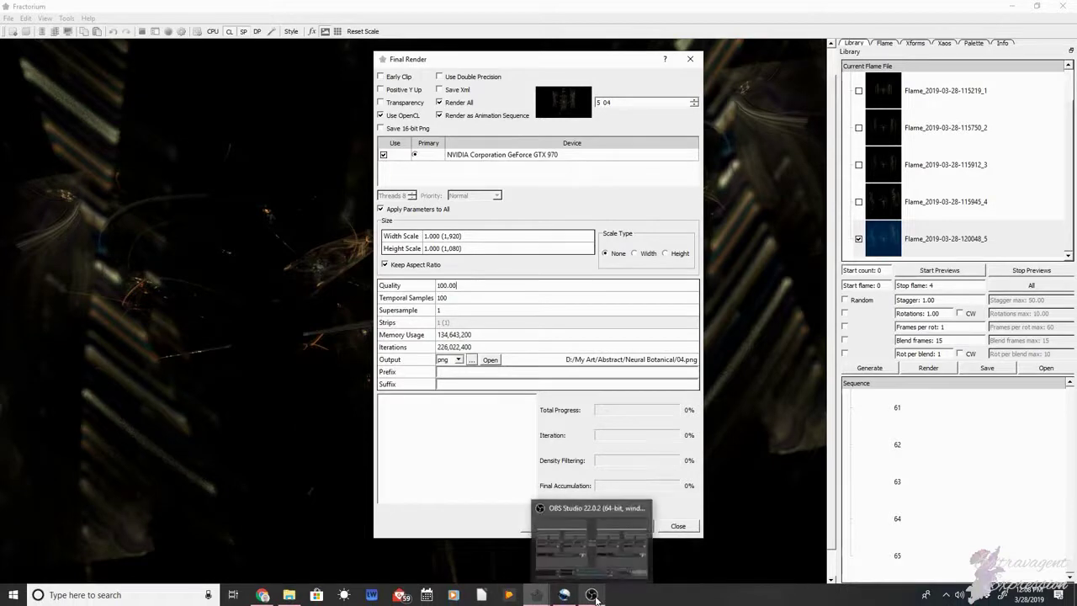
{"action": "left_click", "coordinate": [1009, 7]}
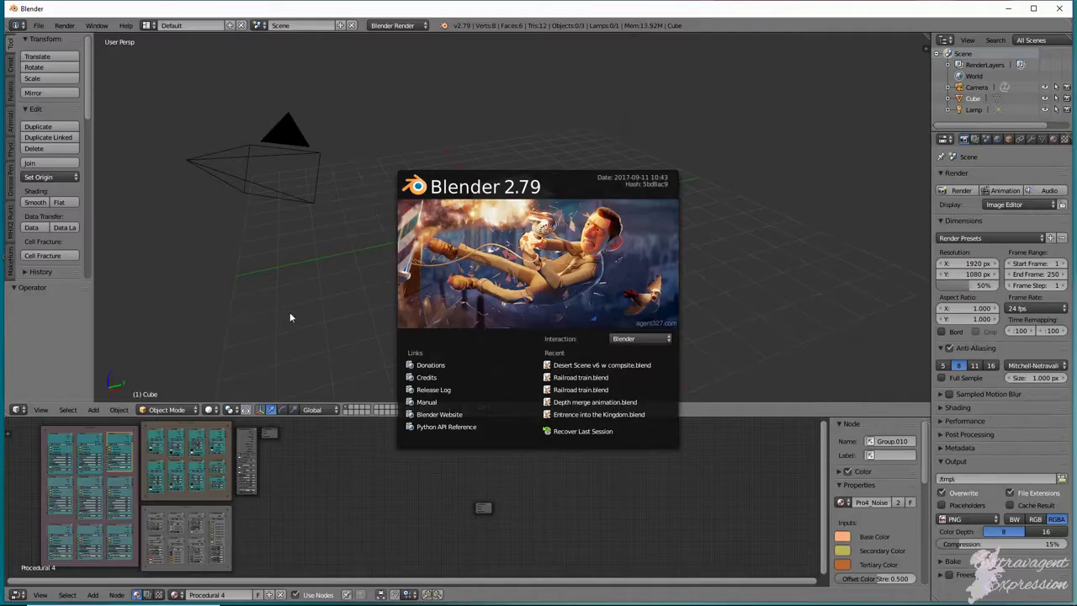
Dismiss the splash, switch to the Video Editing layout and maximize Blender
{"action": "left_click", "coordinate": [290, 314]}
{"action": "left_click", "coordinate": [148, 26]}
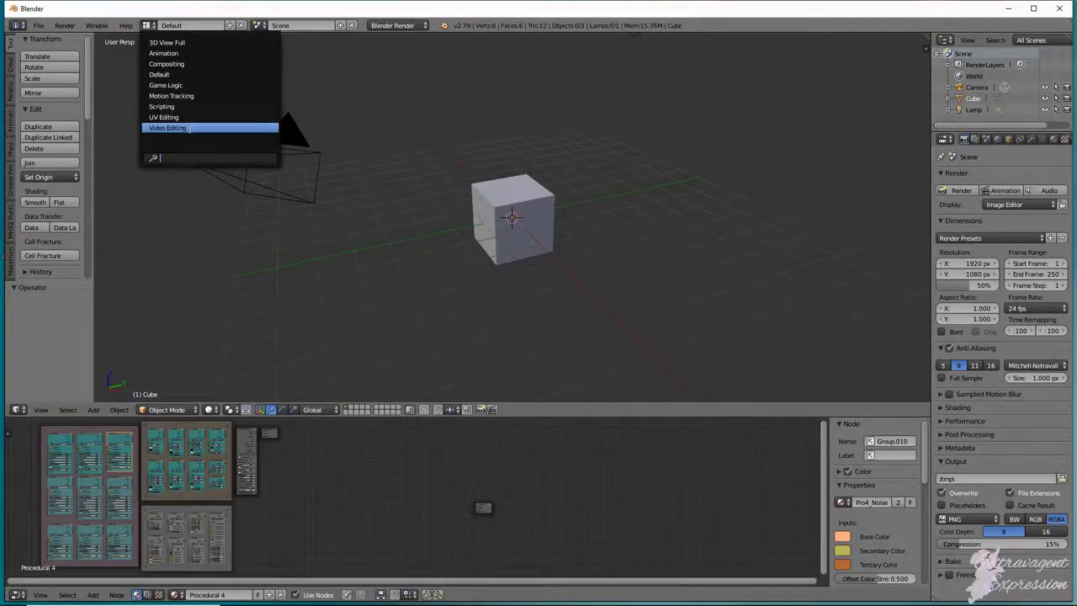
{"action": "left_click", "coordinate": [168, 128]}
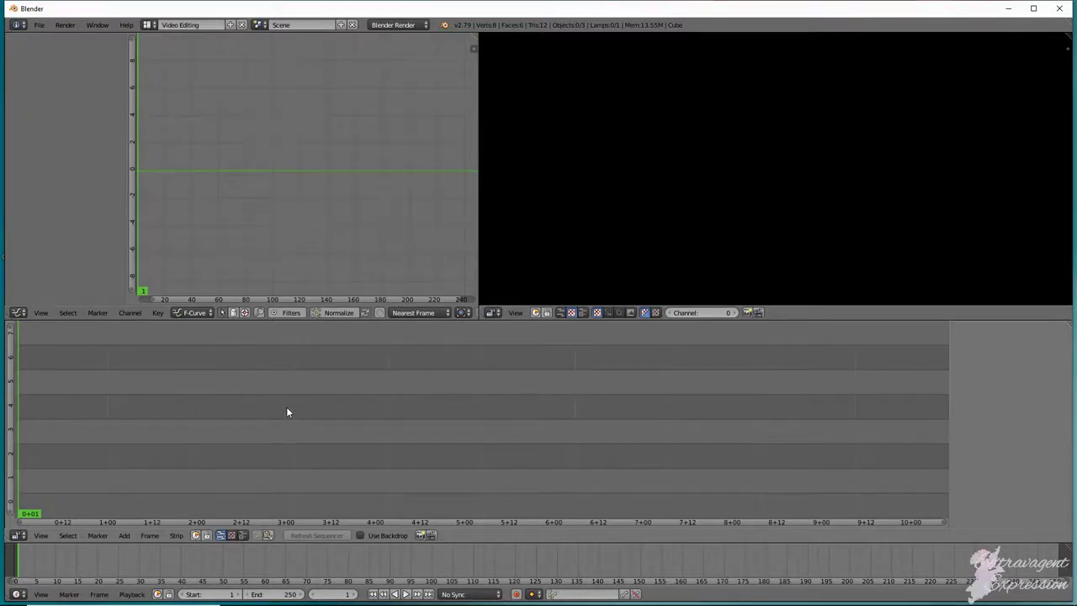
{"action": "left_click", "coordinate": [1032, 8]}
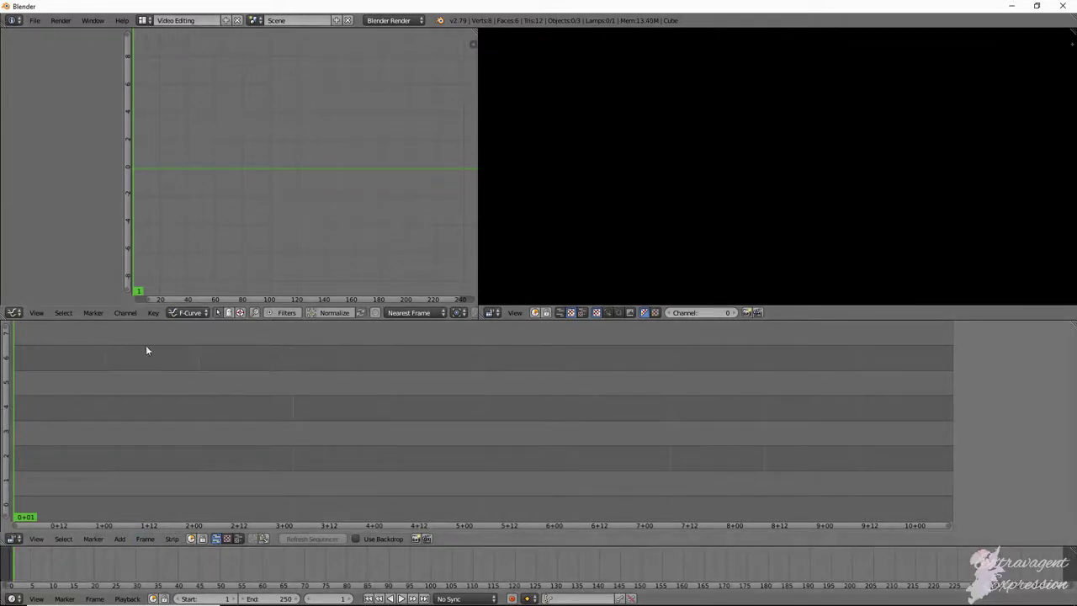
Start an image strip from the Neural Botanical folder, showing files as thumbnails
{"action": "left_click", "coordinate": [120, 539]}
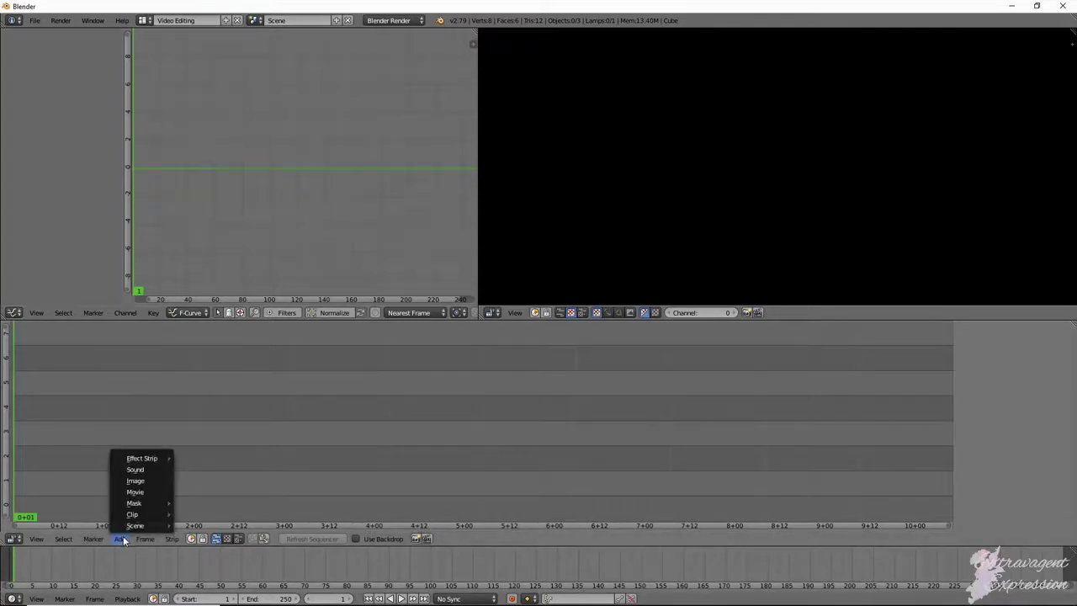
{"action": "left_click", "coordinate": [154, 481]}
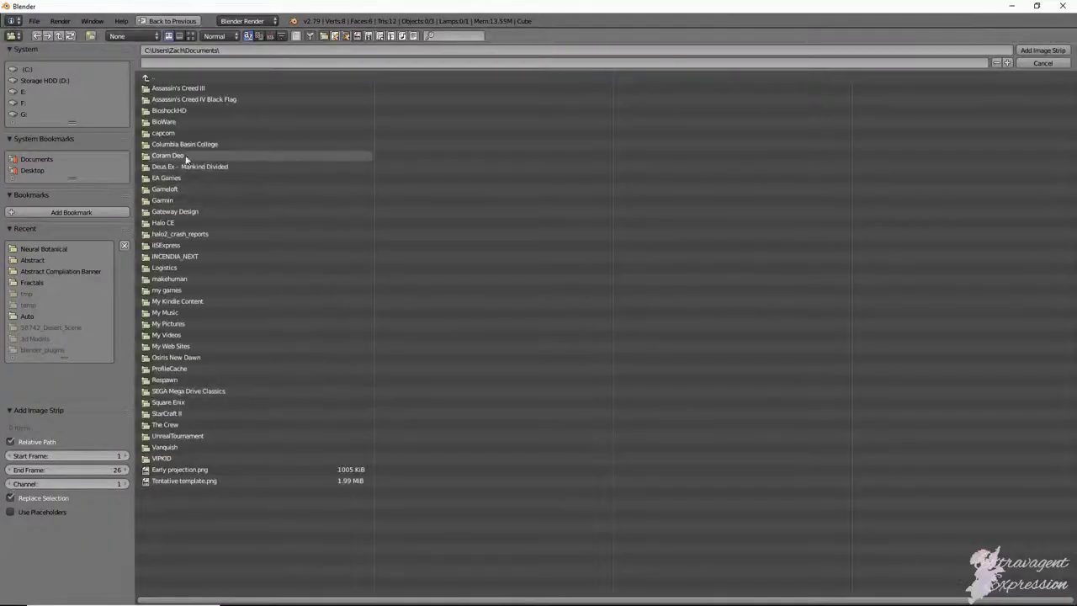
{"action": "left_click", "coordinate": [66, 247]}
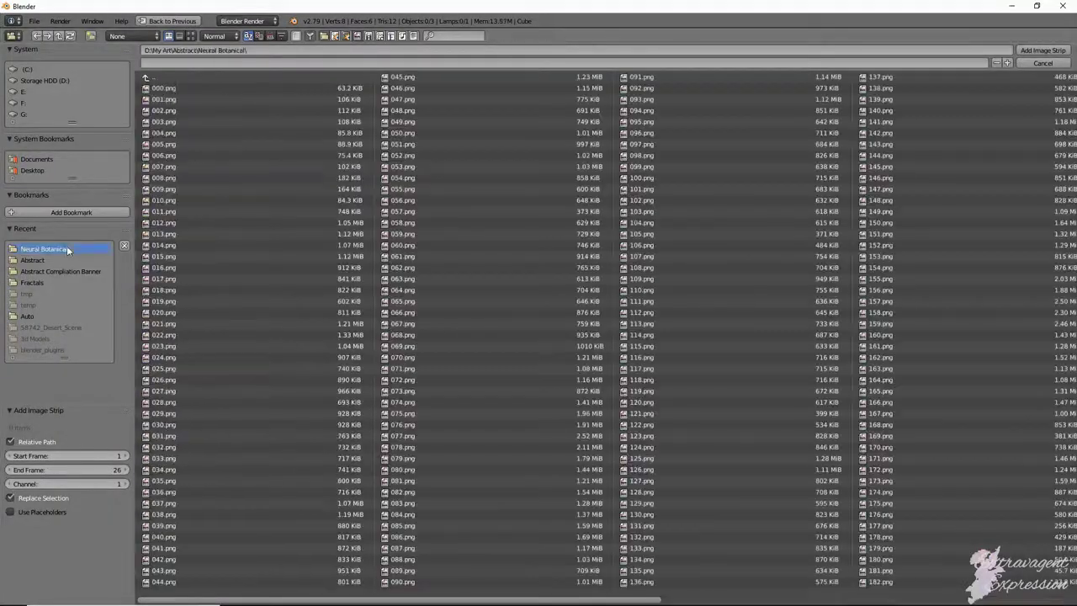
{"action": "left_click", "coordinate": [191, 36]}
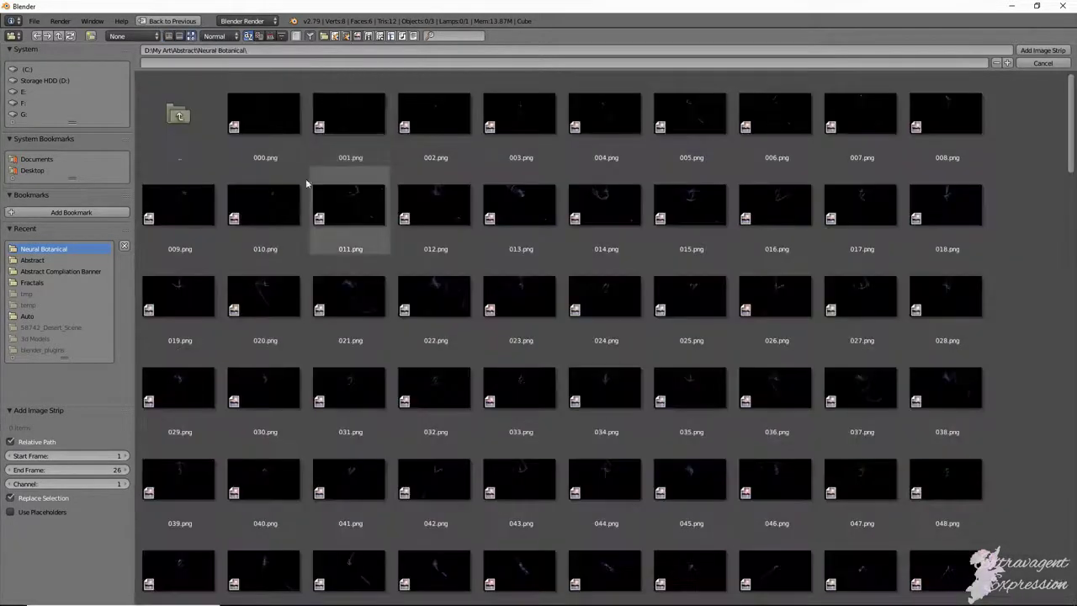
Select all frames except Final Render results.png and add them as an image strip
{"action": "key", "text": "a"}
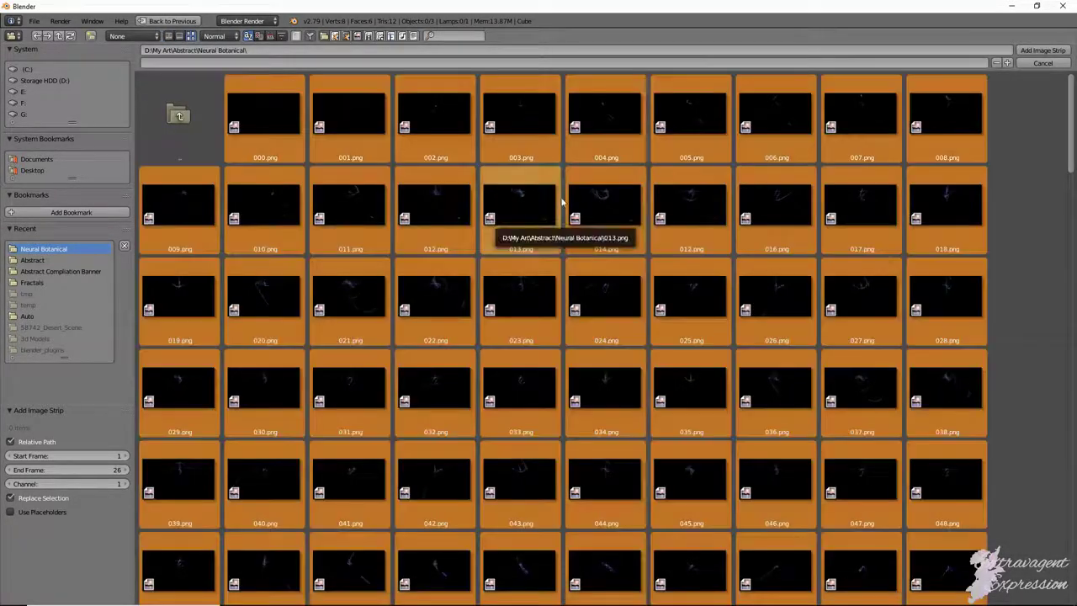
{"action": "left_click_drag", "start_coordinate": [1070, 118], "coordinate": [1072, 570]}
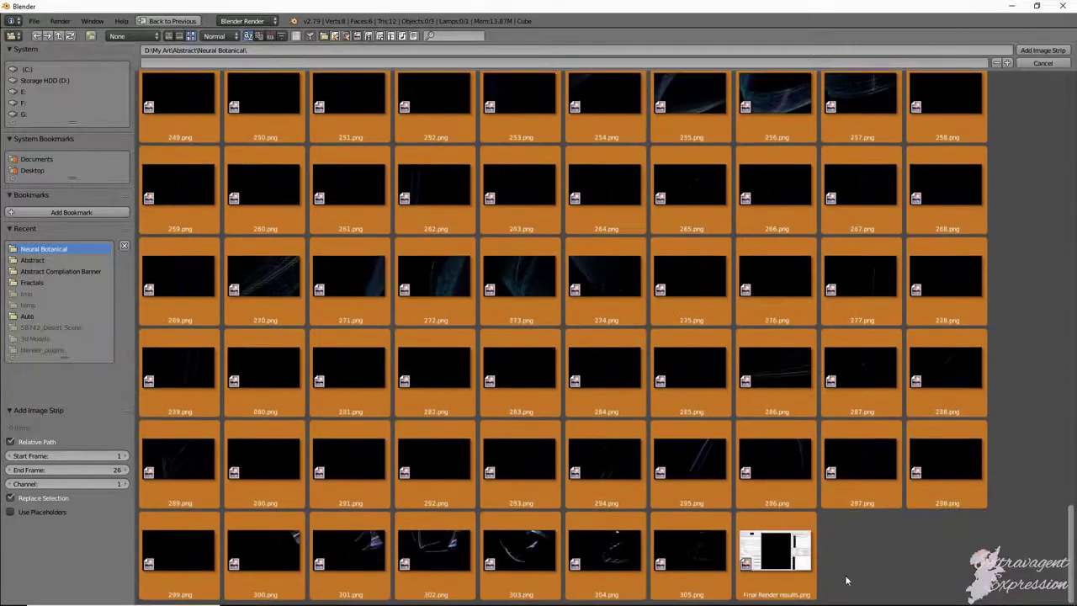
{"action": "left_click", "coordinate": [791, 561], "text": "ctrl"}
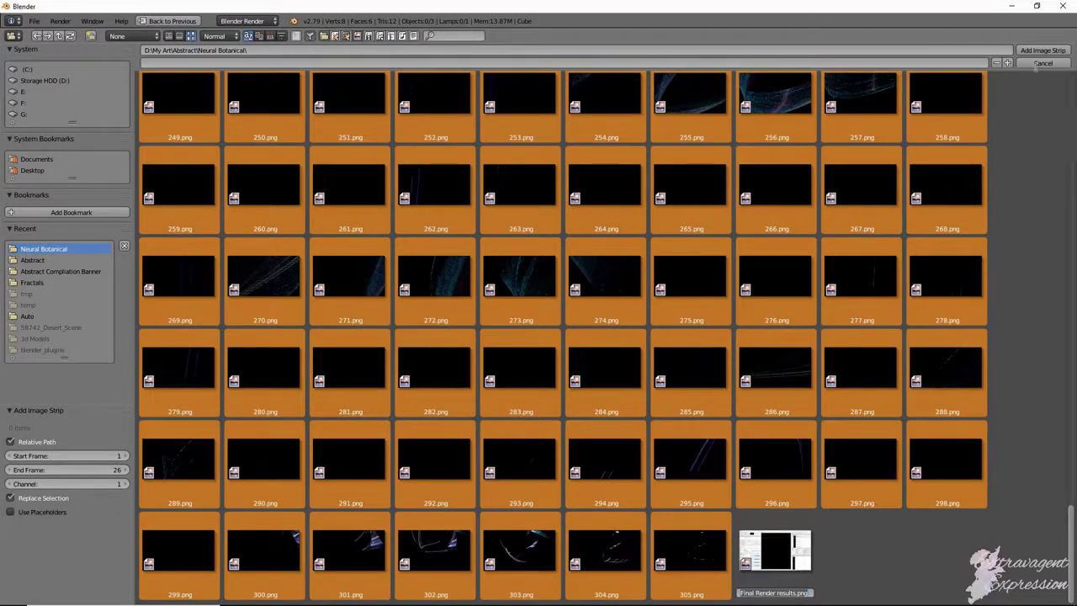
{"action": "left_click", "coordinate": [1042, 51]}
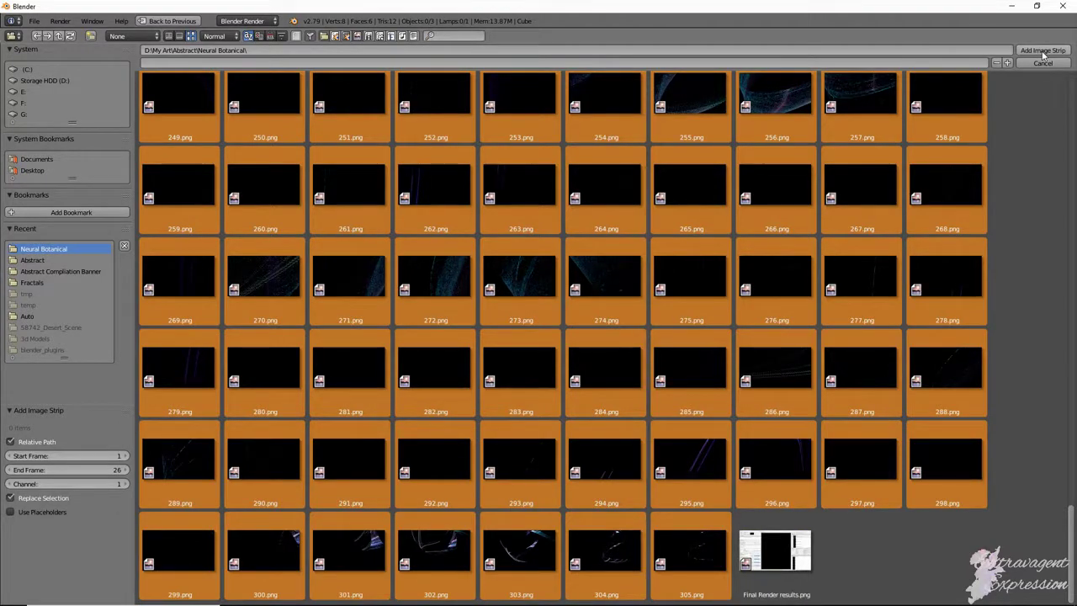
{"action": "left_click", "coordinate": [1043, 51]}
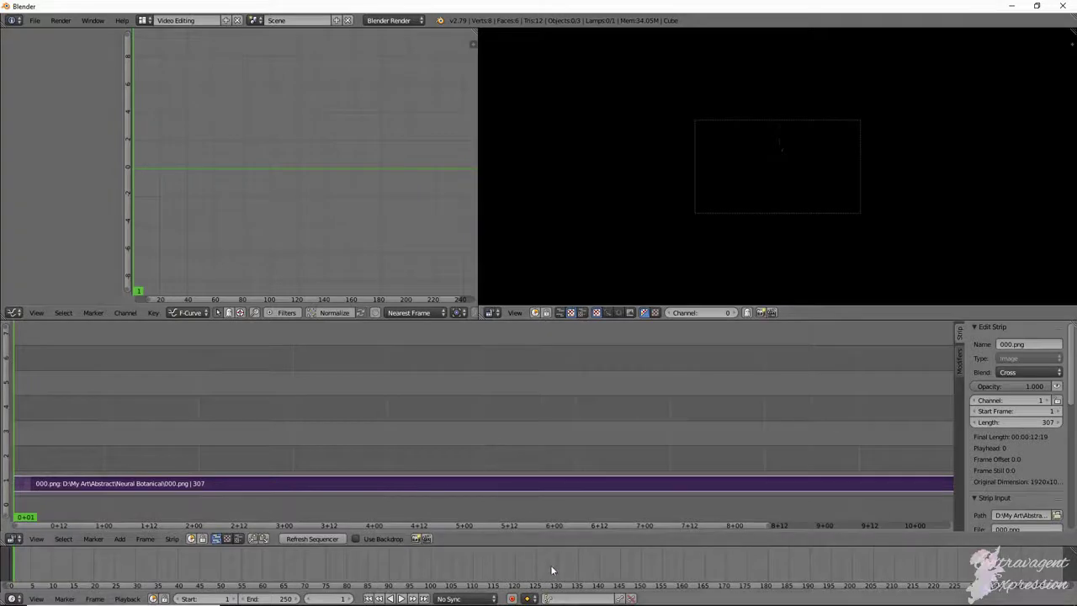
Play the strip, stop it, and return the playhead to the first frame
{"action": "left_click", "coordinate": [400, 598]}
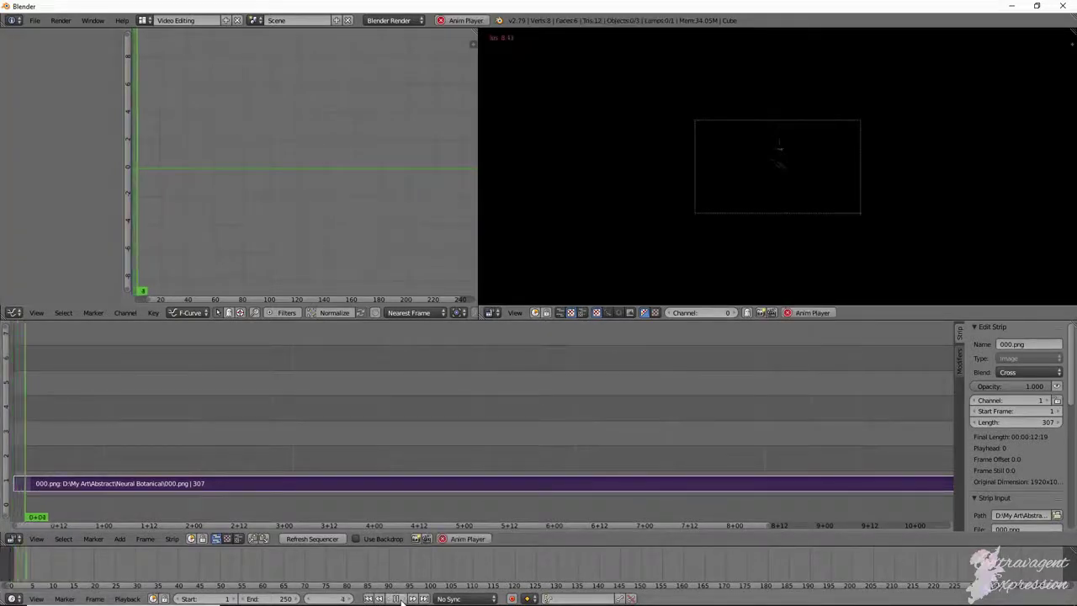
{"action": "left_click", "coordinate": [397, 598]}
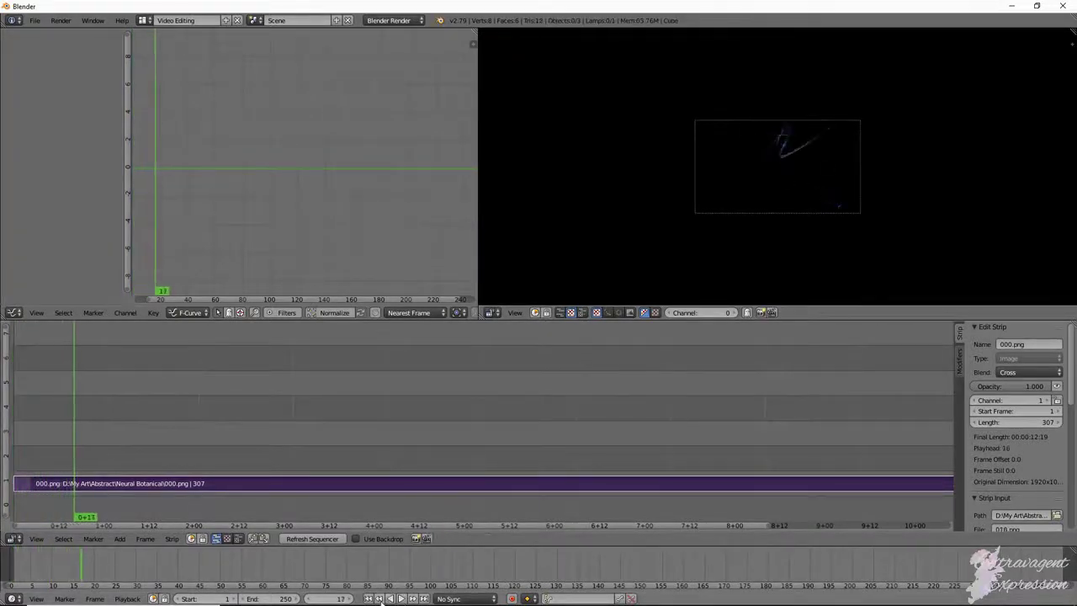
{"action": "left_click", "coordinate": [368, 598]}
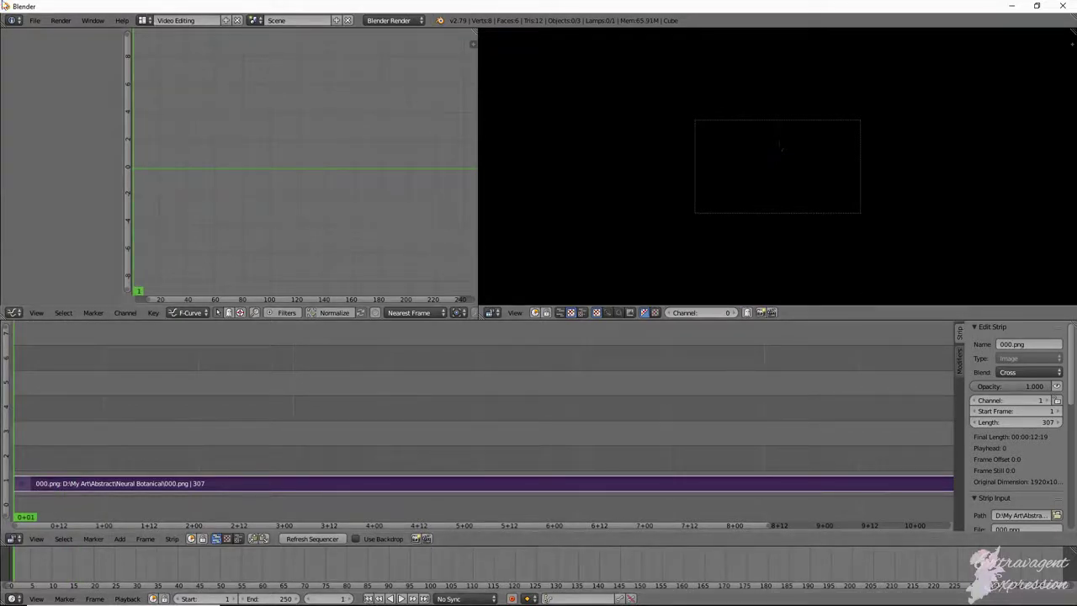
Switch back to the Default layout and set render resolution scale to 100%
{"action": "left_click", "coordinate": [144, 21]}
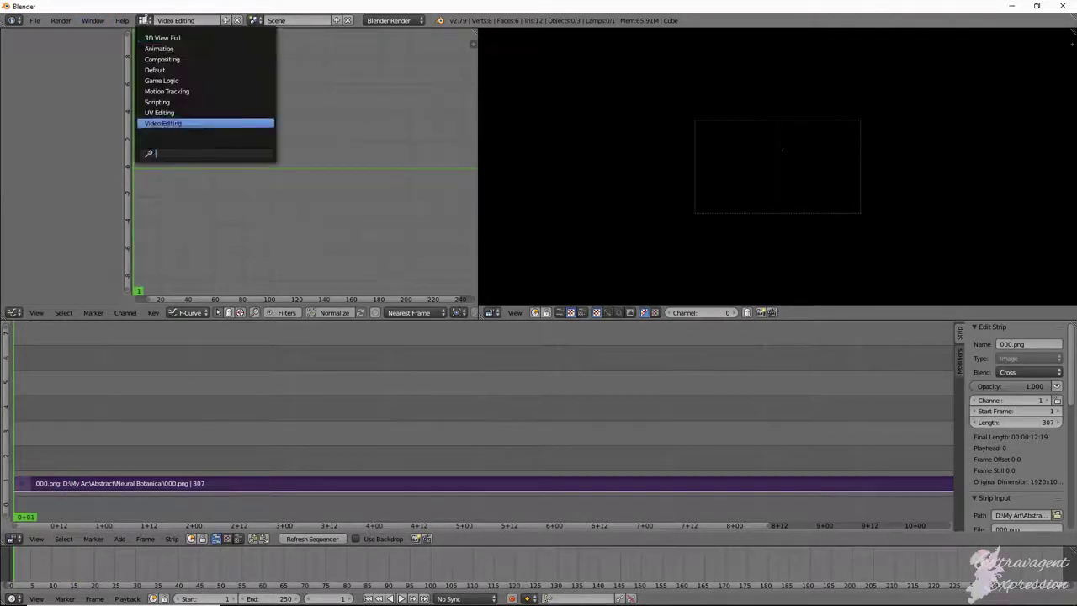
{"action": "left_click", "coordinate": [164, 72]}
{"action": "left_click", "coordinate": [971, 282]}
{"action": "type", "text": "100"}
{"action": "key", "text": "Return"}
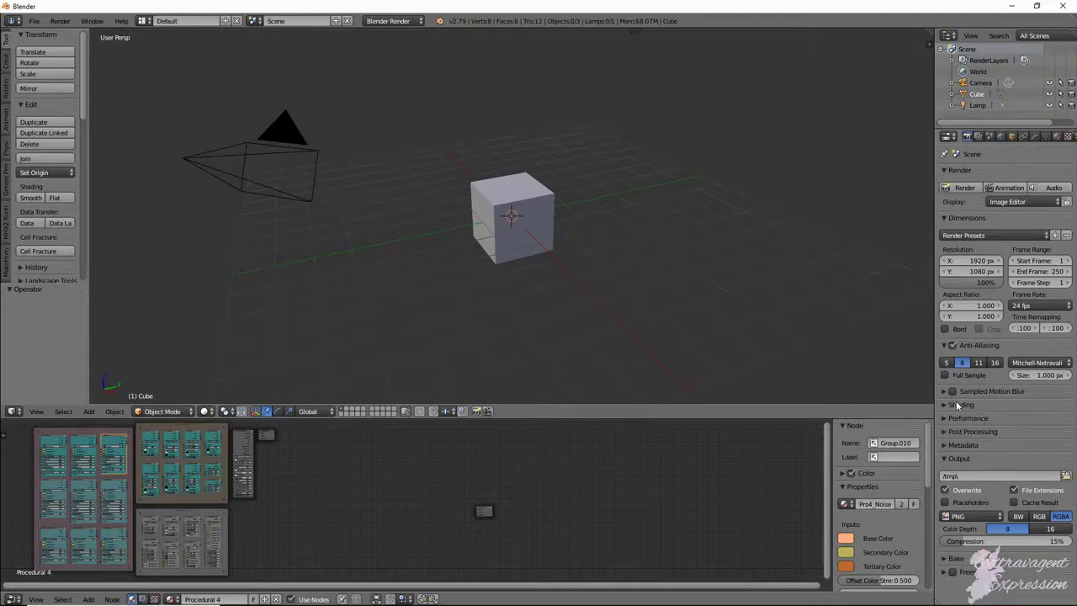
Keep PNG as the output format, collapse Output, and minimize Blender
{"action": "left_click", "coordinate": [987, 517]}
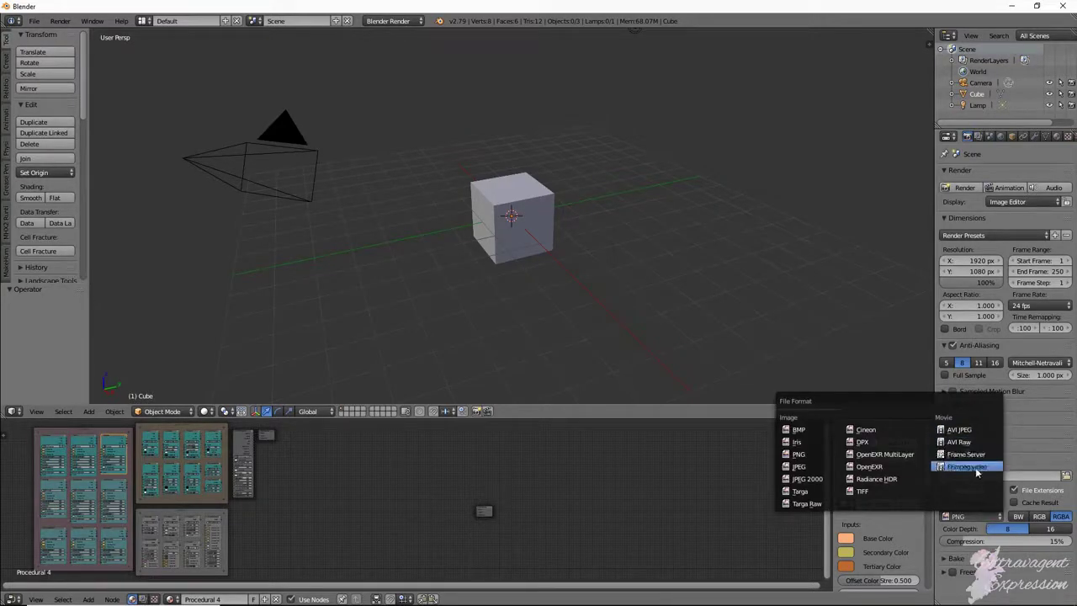
{"action": "left_click", "coordinate": [1012, 476]}
{"action": "left_click", "coordinate": [1010, 460]}
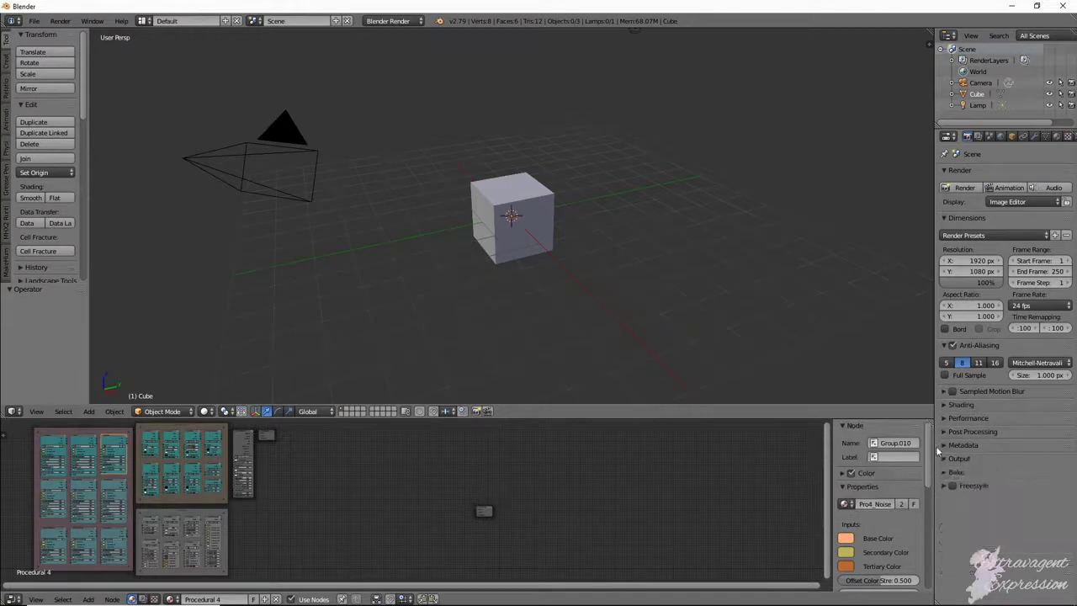
{"action": "left_click", "coordinate": [1012, 6]}
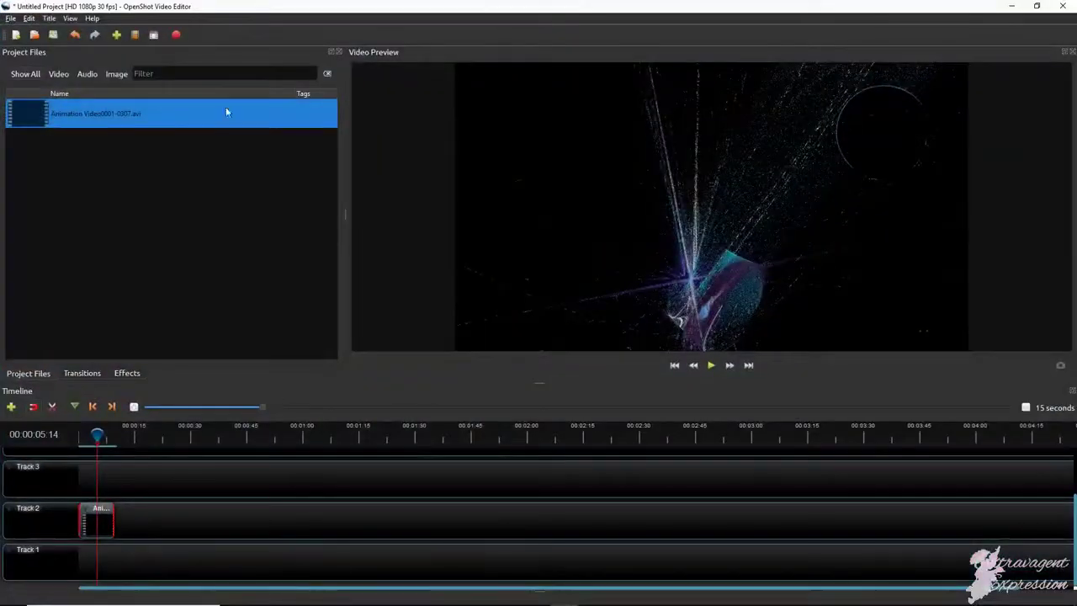
Play the Animation Video0001-0307.avi clip from its start twice, pausing after each run
{"action": "left_click", "coordinate": [675, 365]}
{"action": "left_click", "coordinate": [712, 365]}
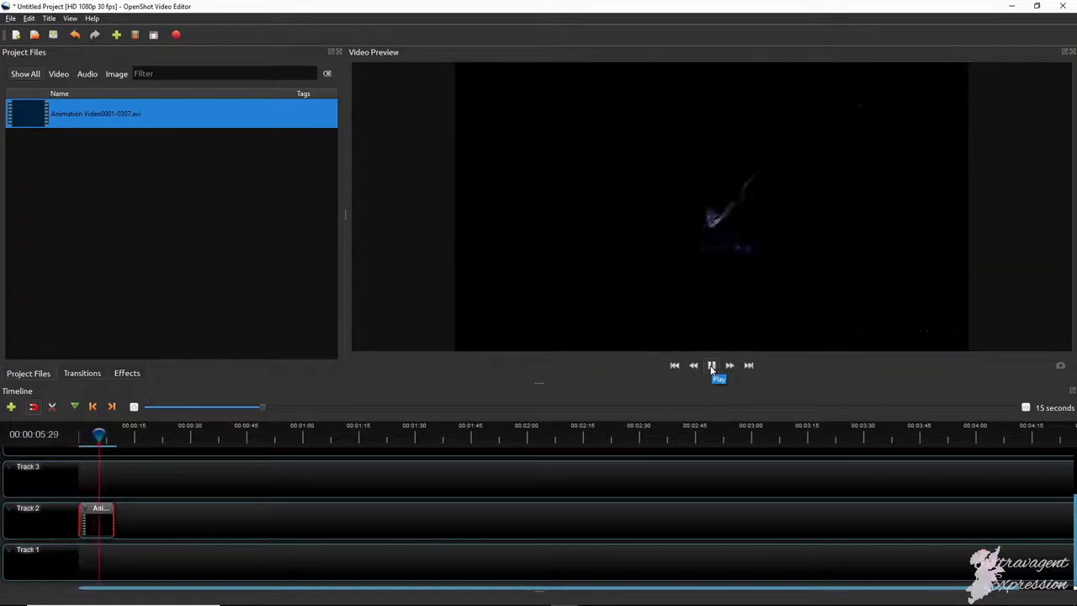
{"action": "left_click", "coordinate": [711, 365]}
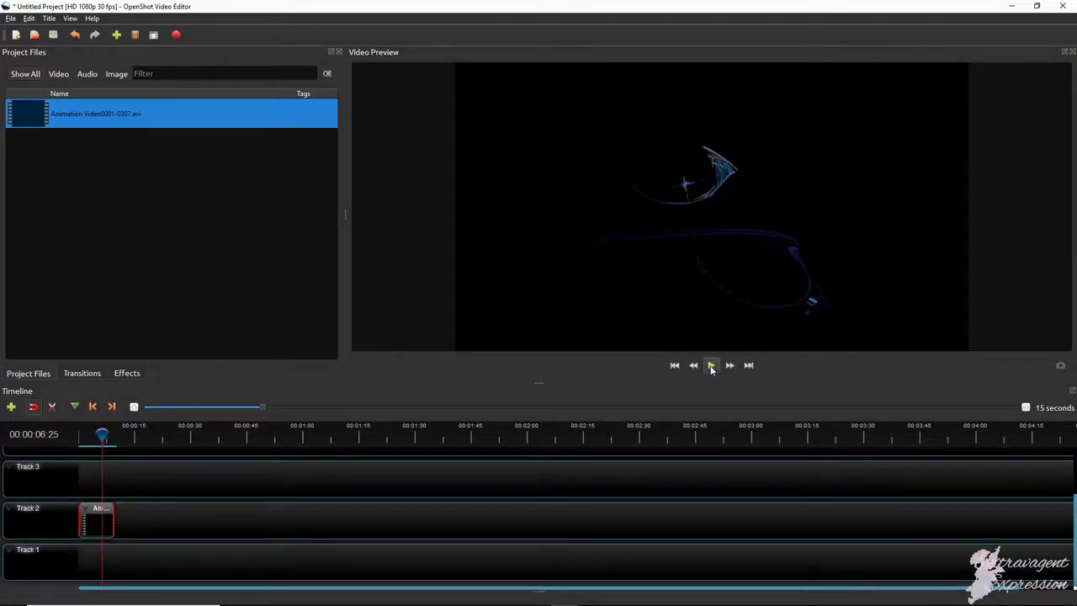
{"action": "left_click", "coordinate": [674, 365]}
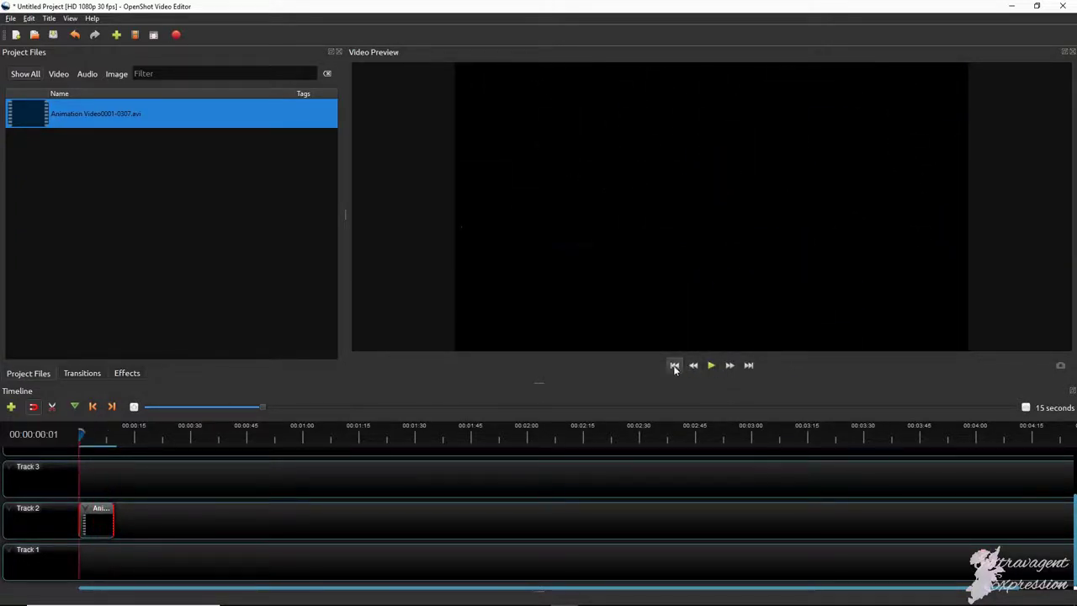
{"action": "left_click", "coordinate": [711, 365]}
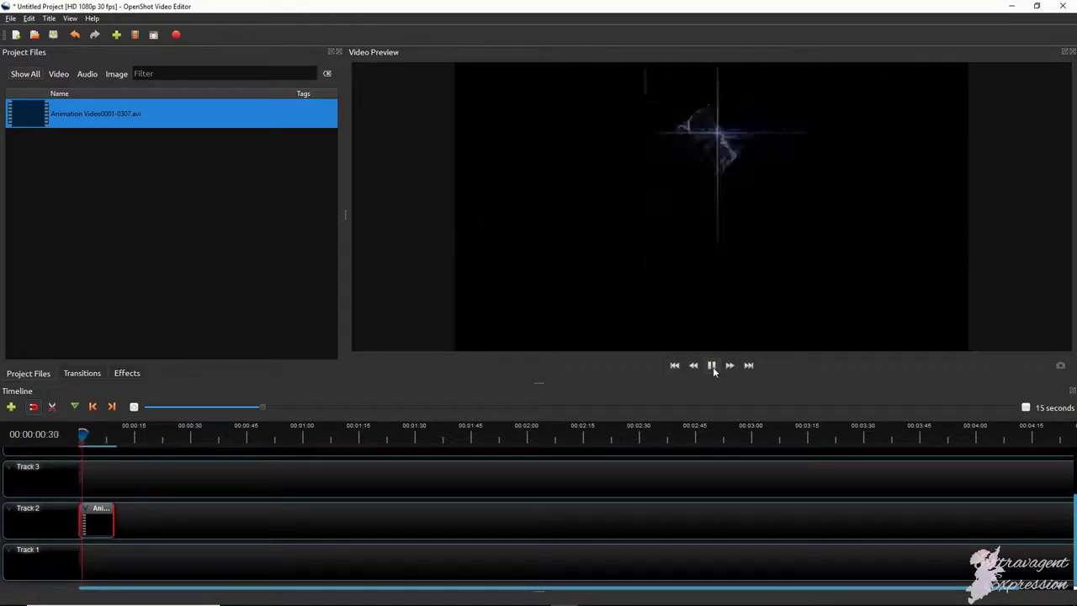
{"action": "left_click", "coordinate": [711, 365]}
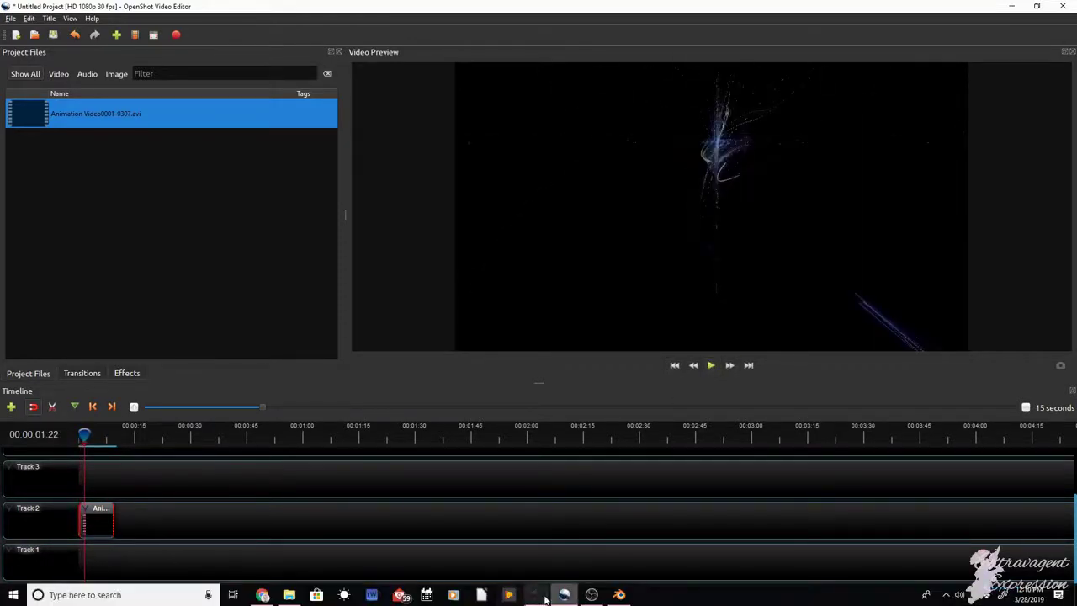
{"action": "mouse_move", "coordinate": [538, 597]}
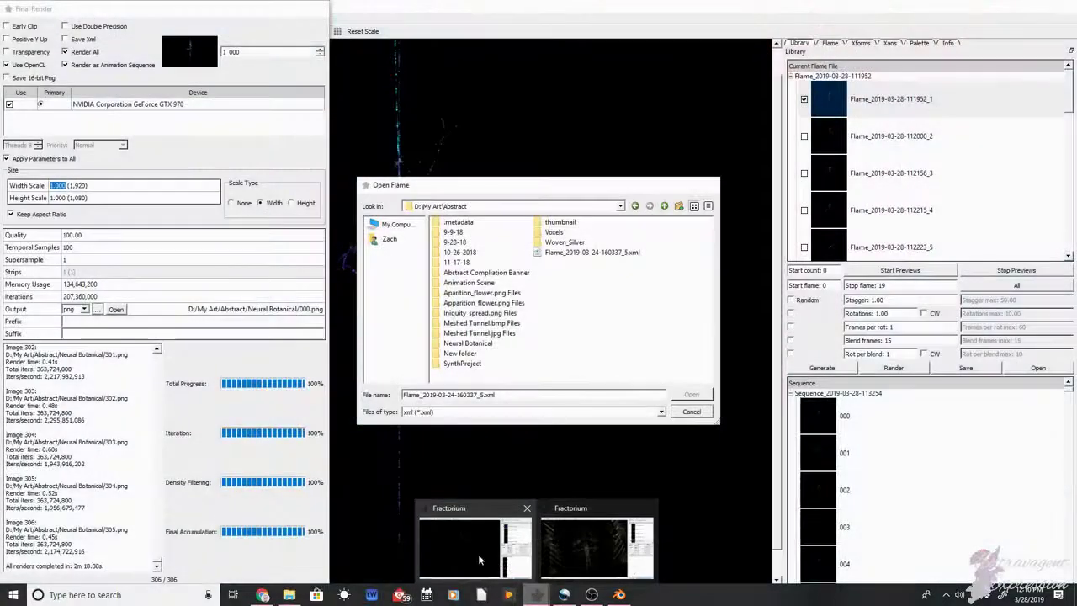
{"action": "left_click", "coordinate": [478, 554]}
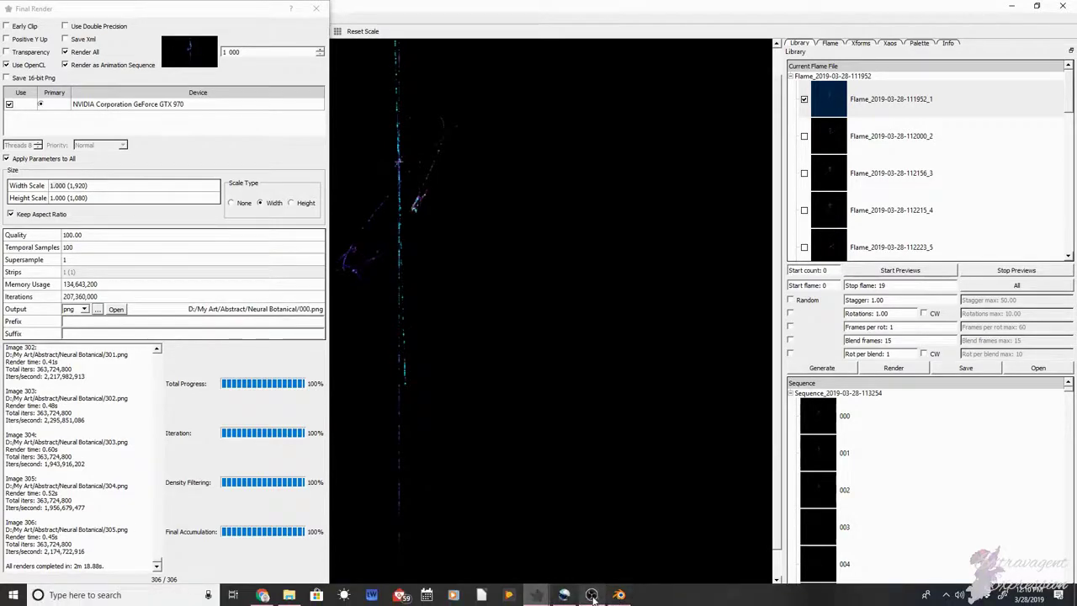
{"action": "left_click", "coordinate": [563, 594]}
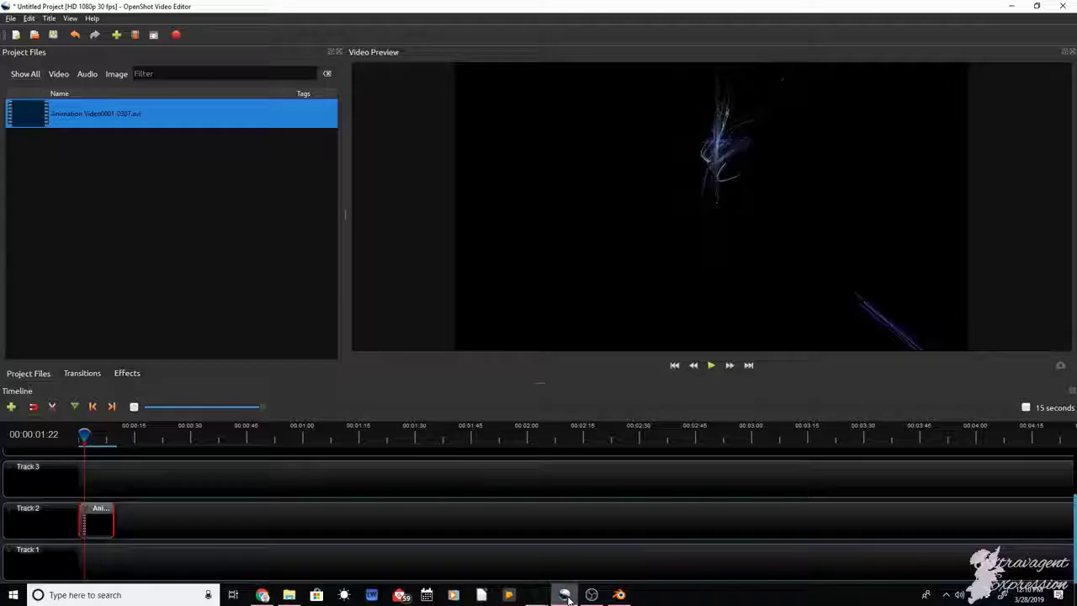
Deselect the Track 2 clip and scrub the playhead to about 00:00:10
{"action": "left_click", "coordinate": [115, 497]}
{"action": "left_click_drag", "start_coordinate": [90, 433], "coordinate": [112, 432]}
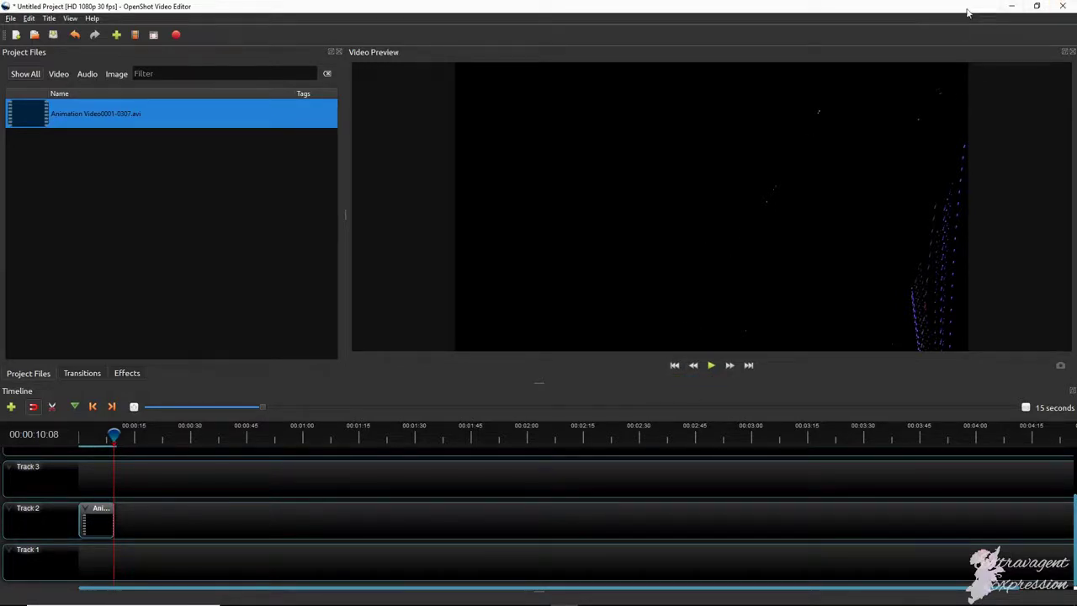
{"action": "mouse_move", "coordinate": [508, 599]}
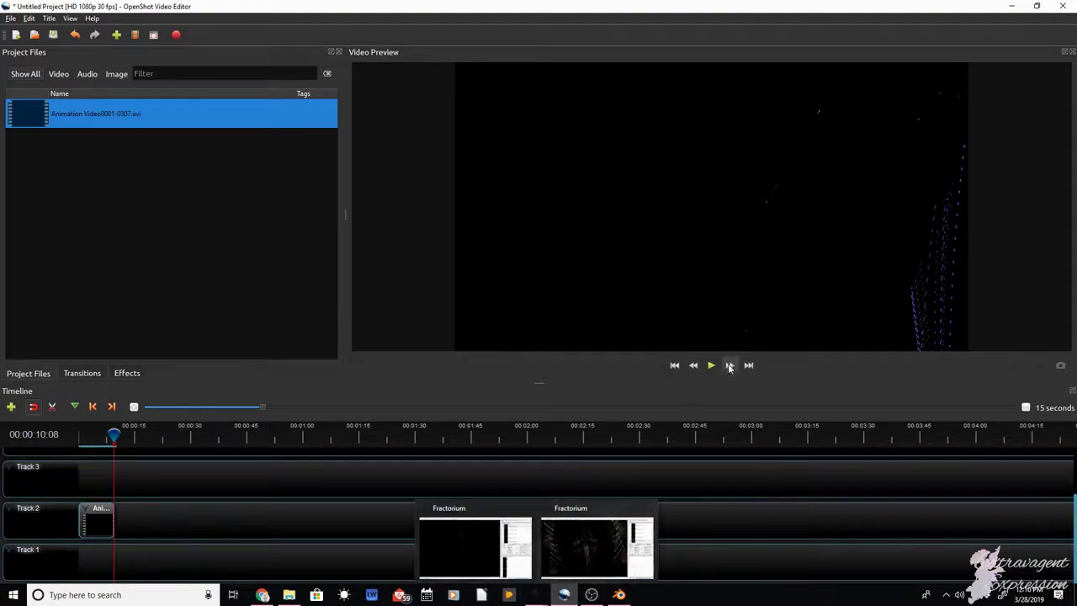
Switch from Fractorium to Chrome's YouTube tab showing the Neon Sign Part 2 video
{"action": "left_click", "coordinate": [593, 546]}
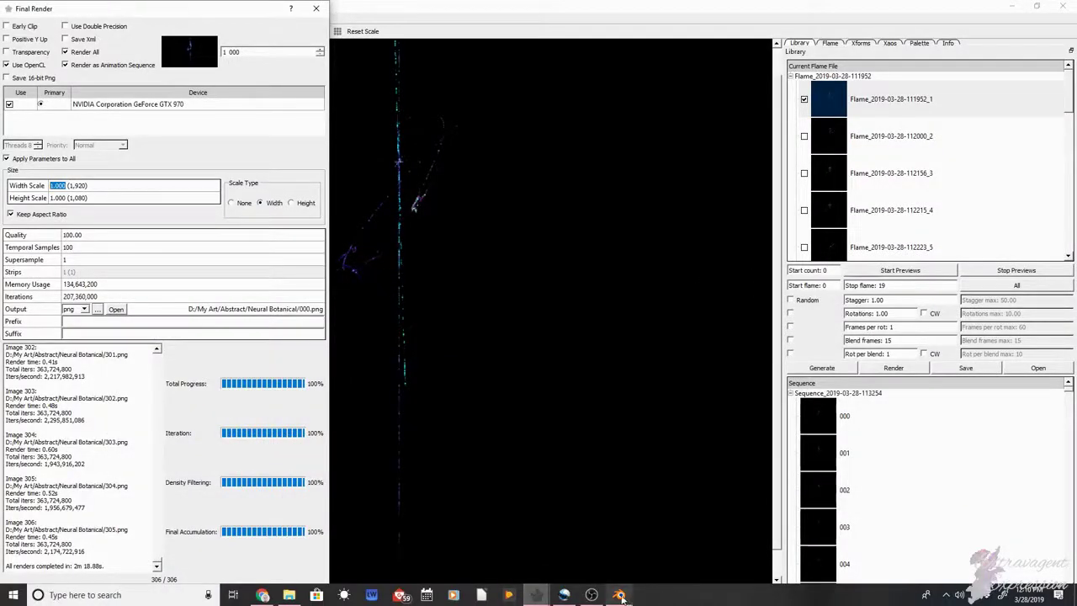
{"action": "left_click", "coordinate": [262, 594]}
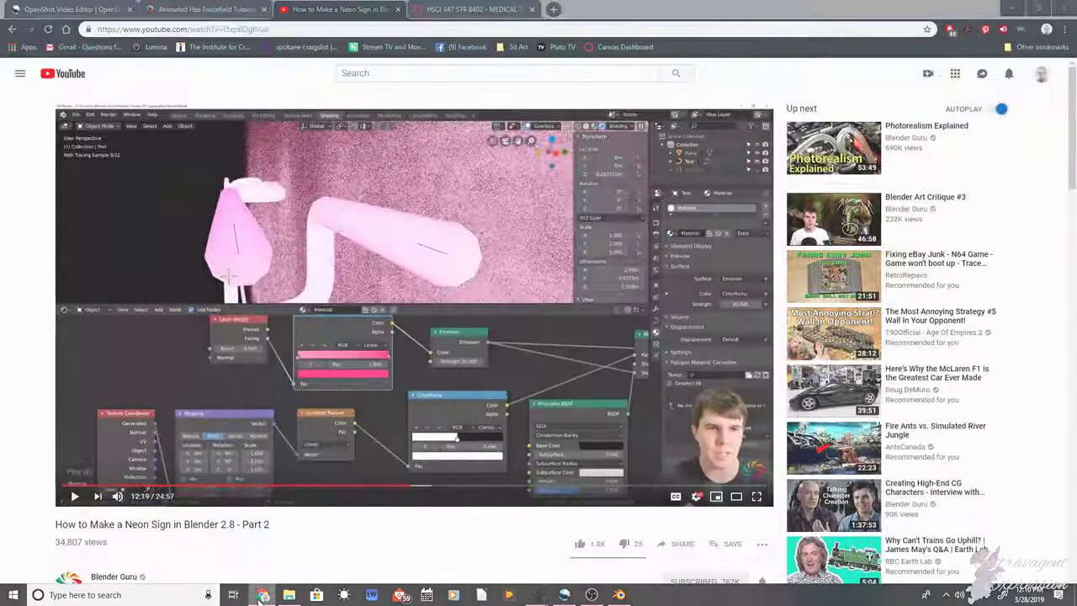